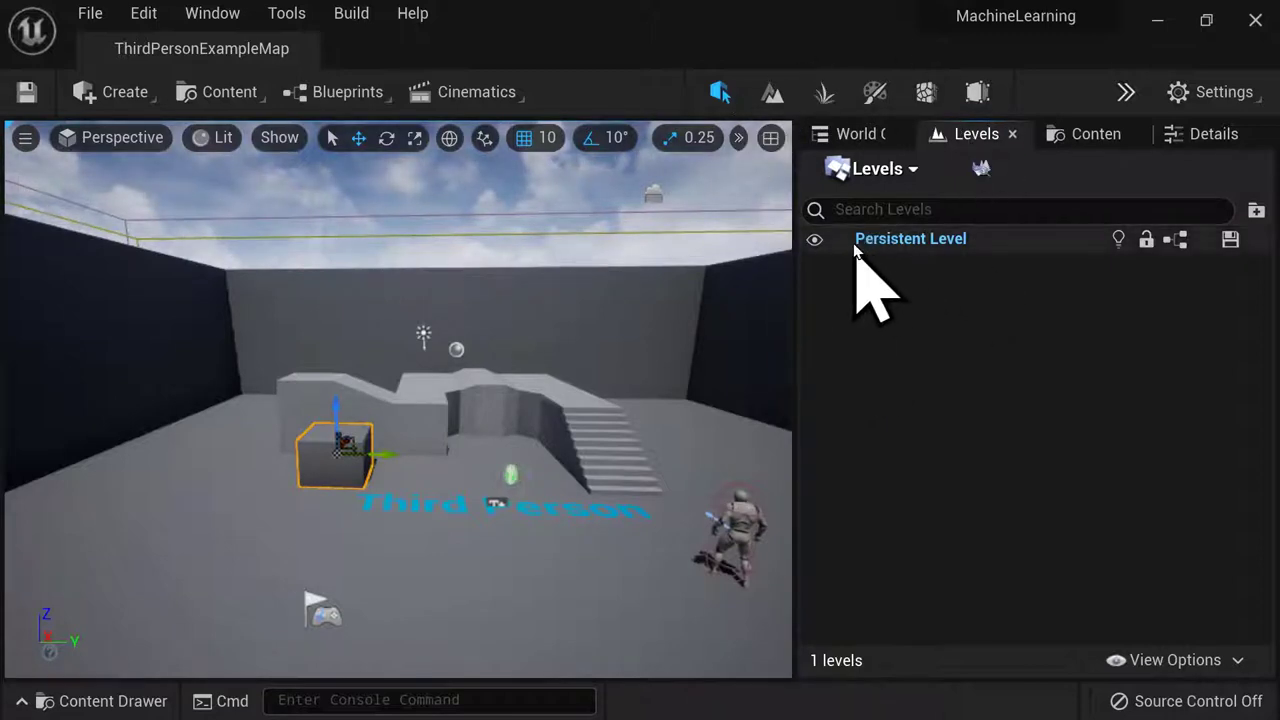
Widen the Levels panel, show it from the Window menu, and select the Persistent Level.
drag(792, 308, 636, 363)
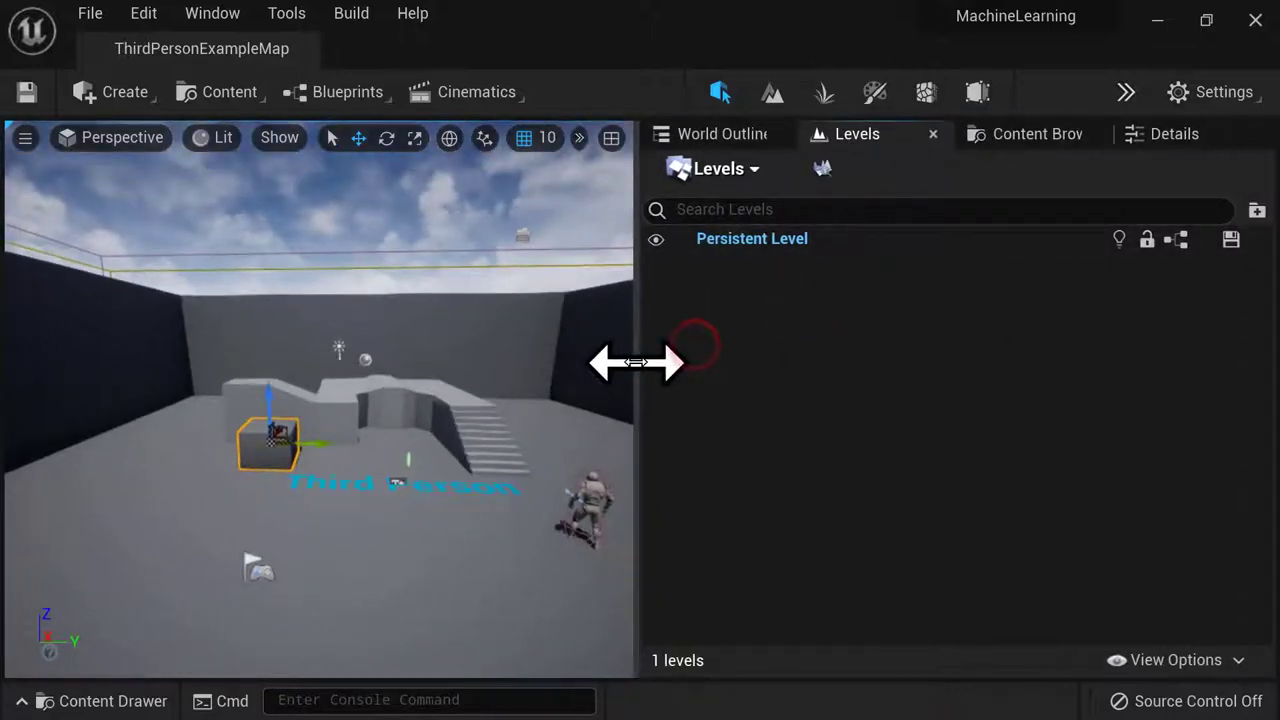
click(741, 338)
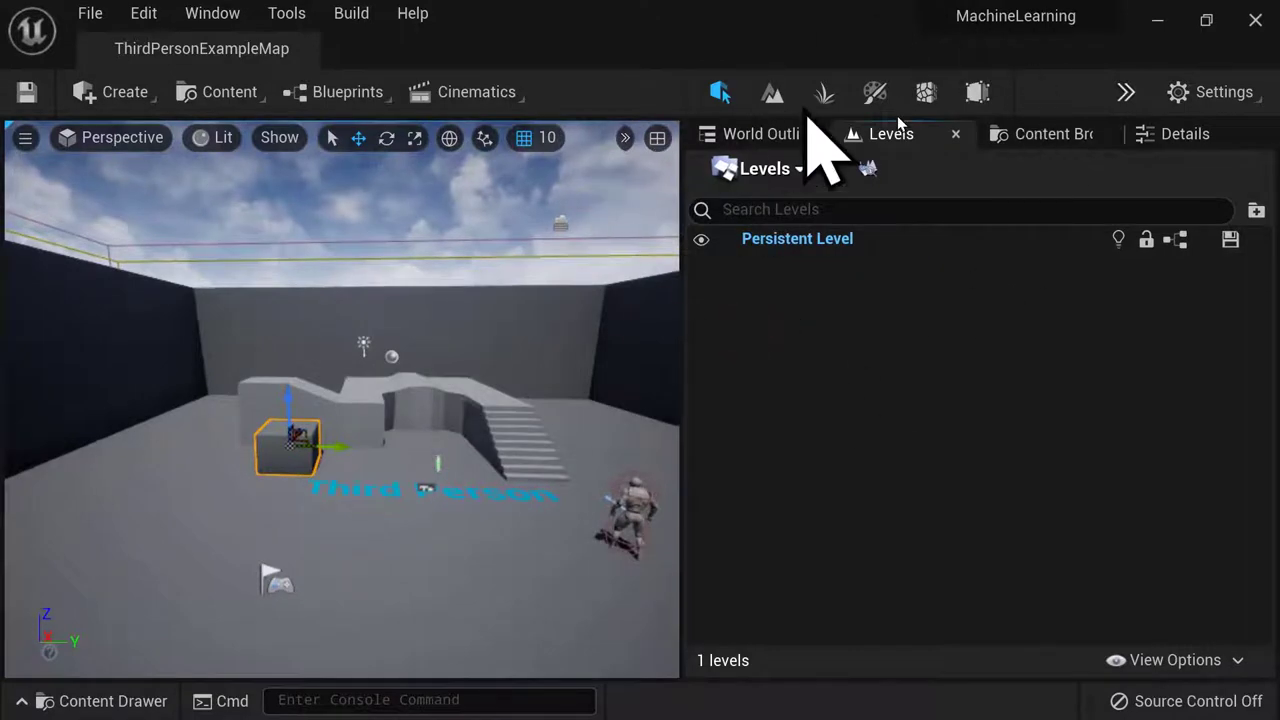
click(236, 13)
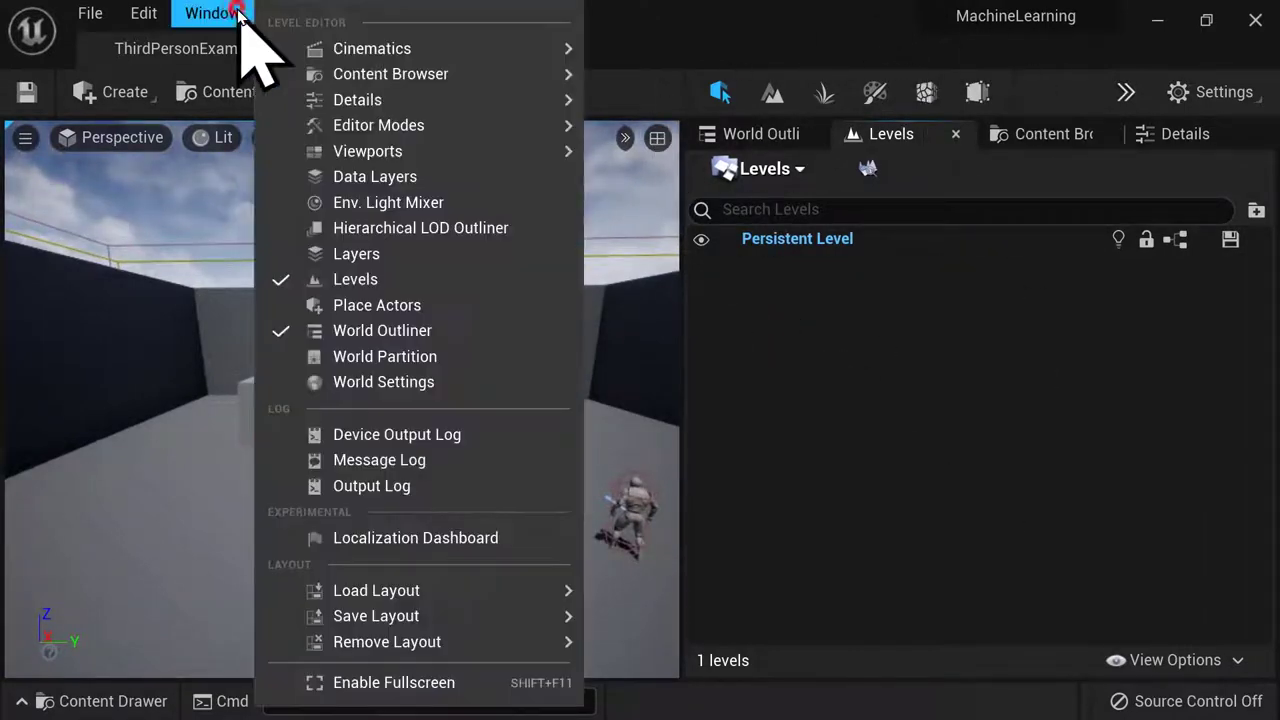
click(400, 280)
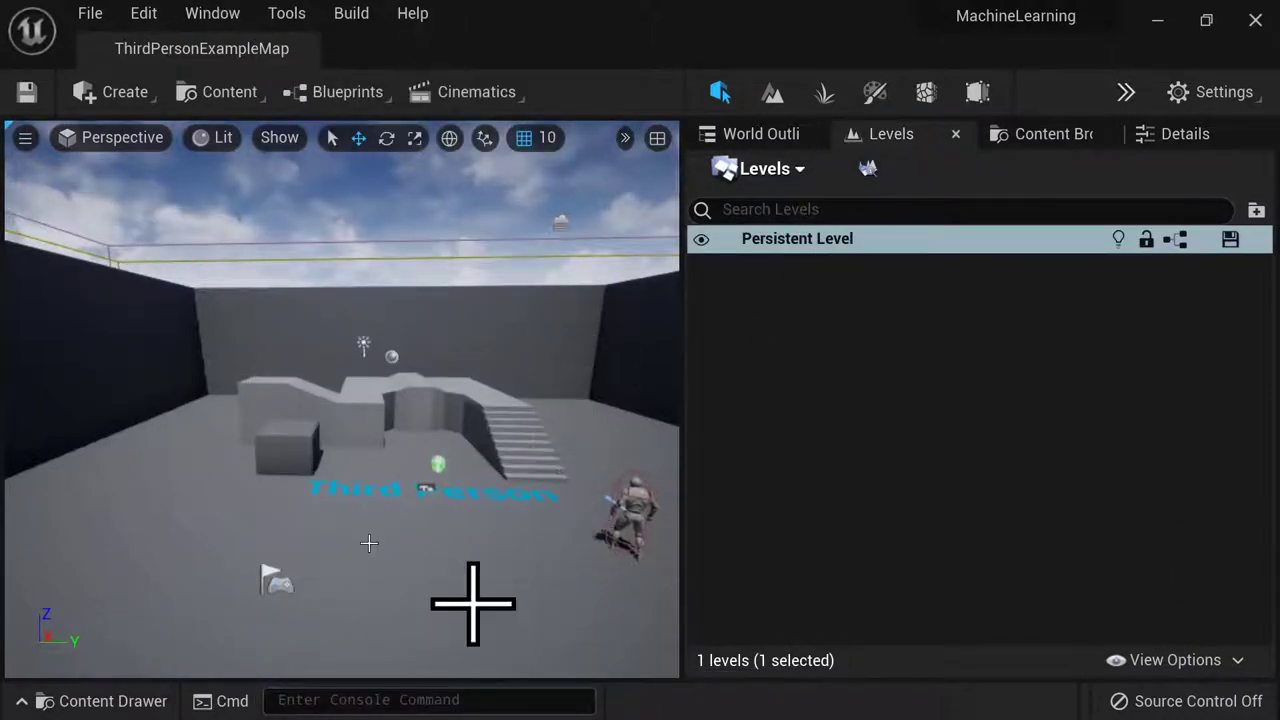
click(787, 244)
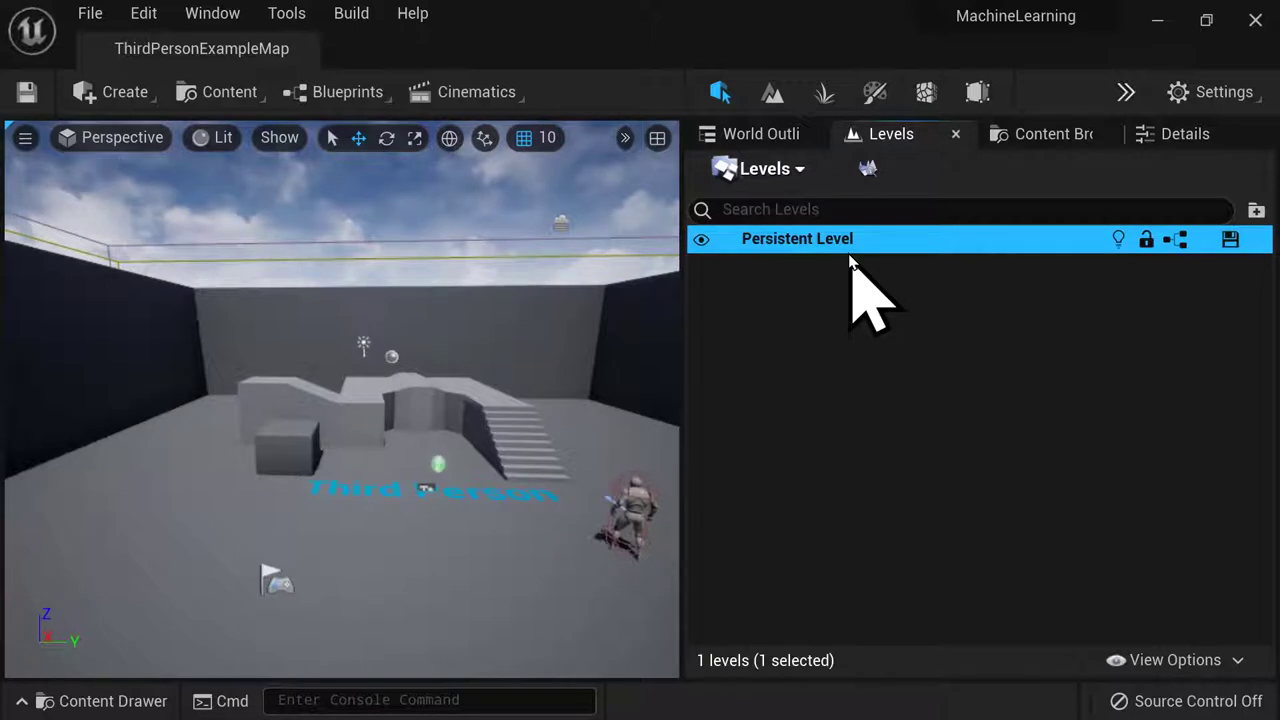
Check the Levels dropdown options, then bring up the File menu's level commands.
click(792, 166)
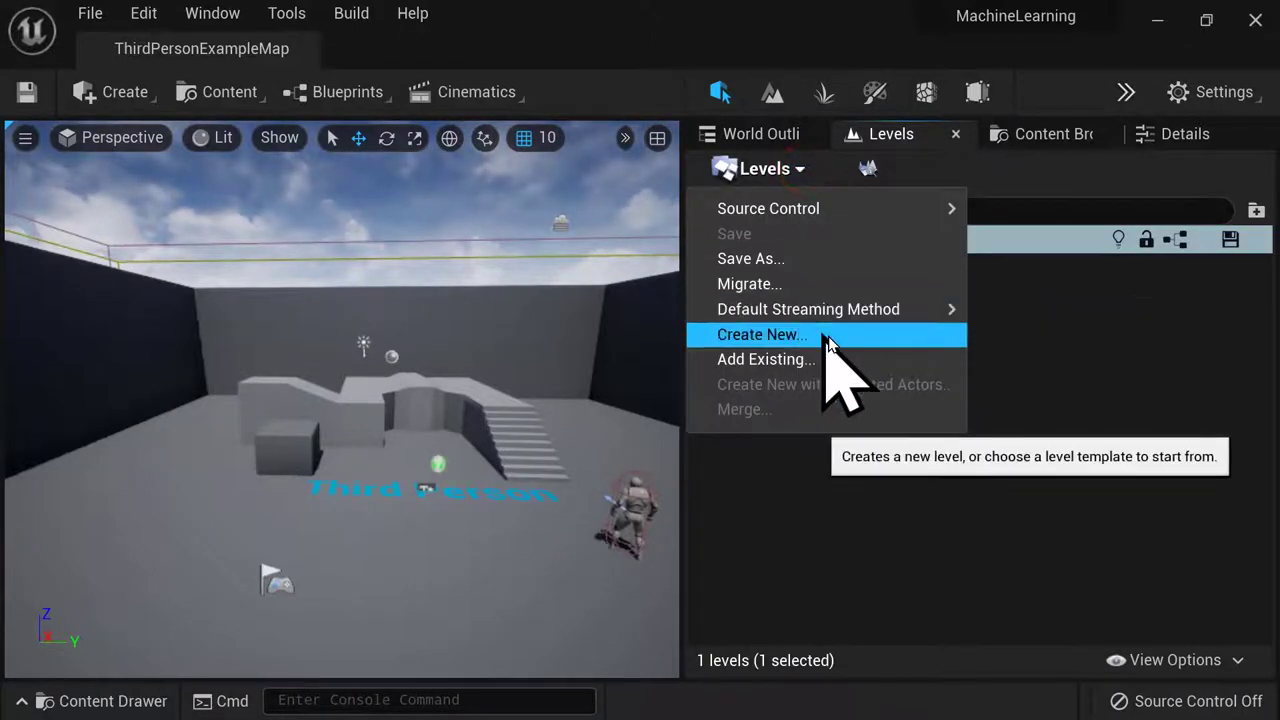
click(1058, 336)
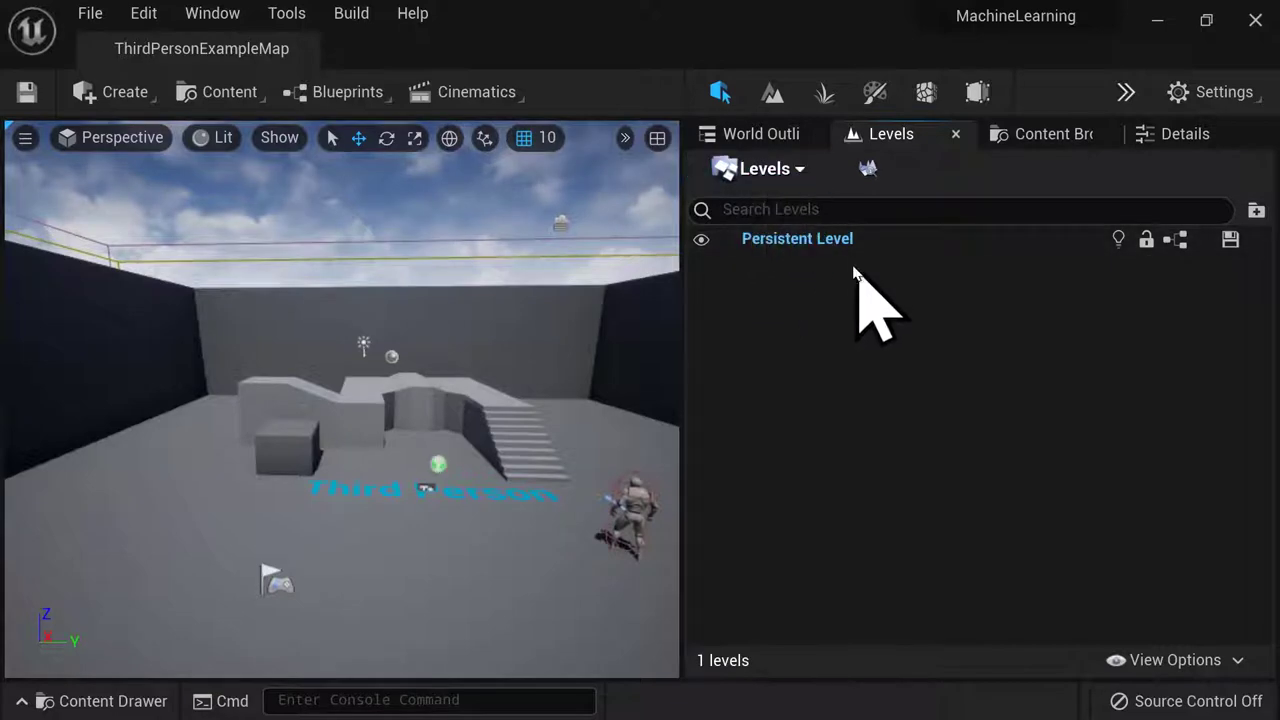
click(116, 14)
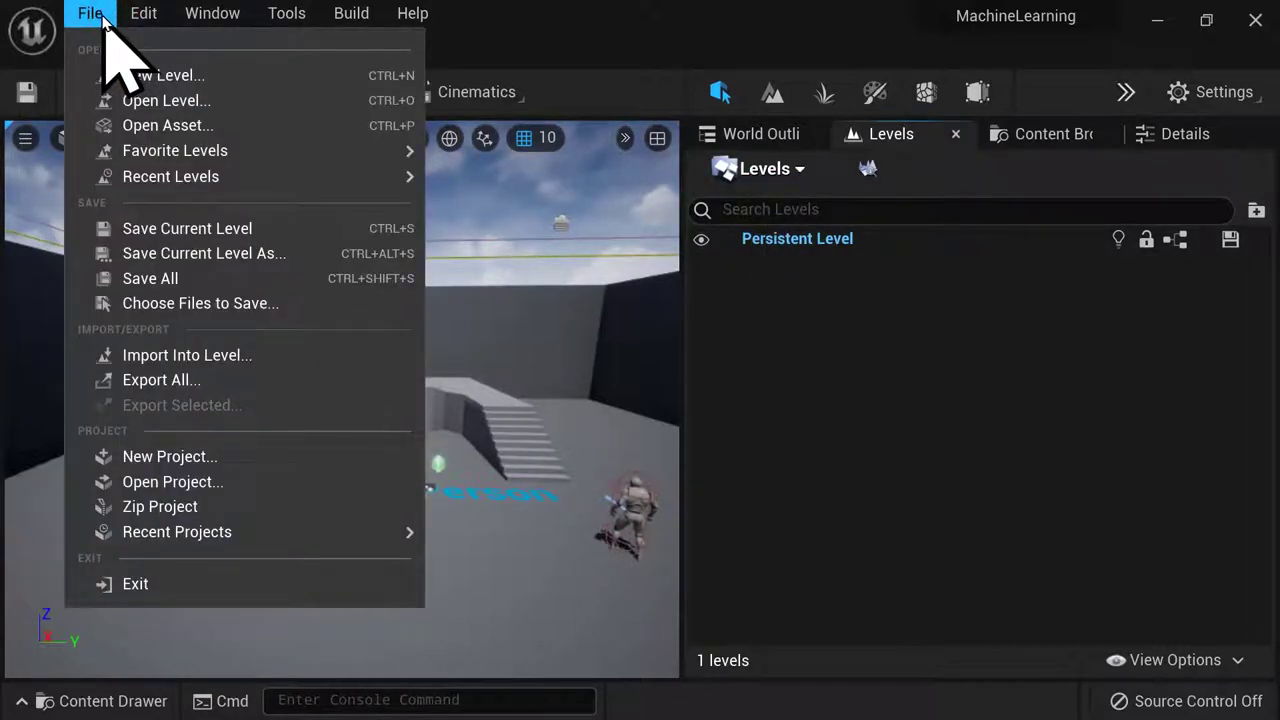
Create a new Empty Level, widen the viewport, and bring up its save prompt with Ctrl+S.
click(212, 76)
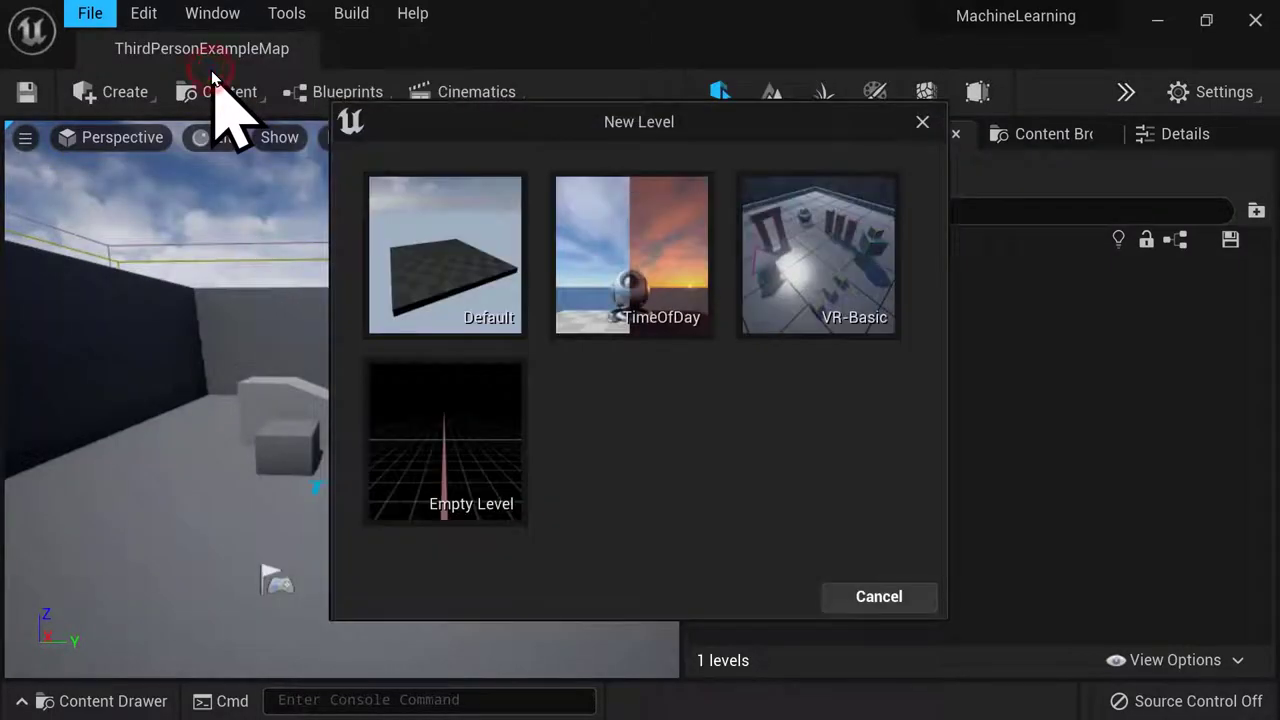
click(405, 422)
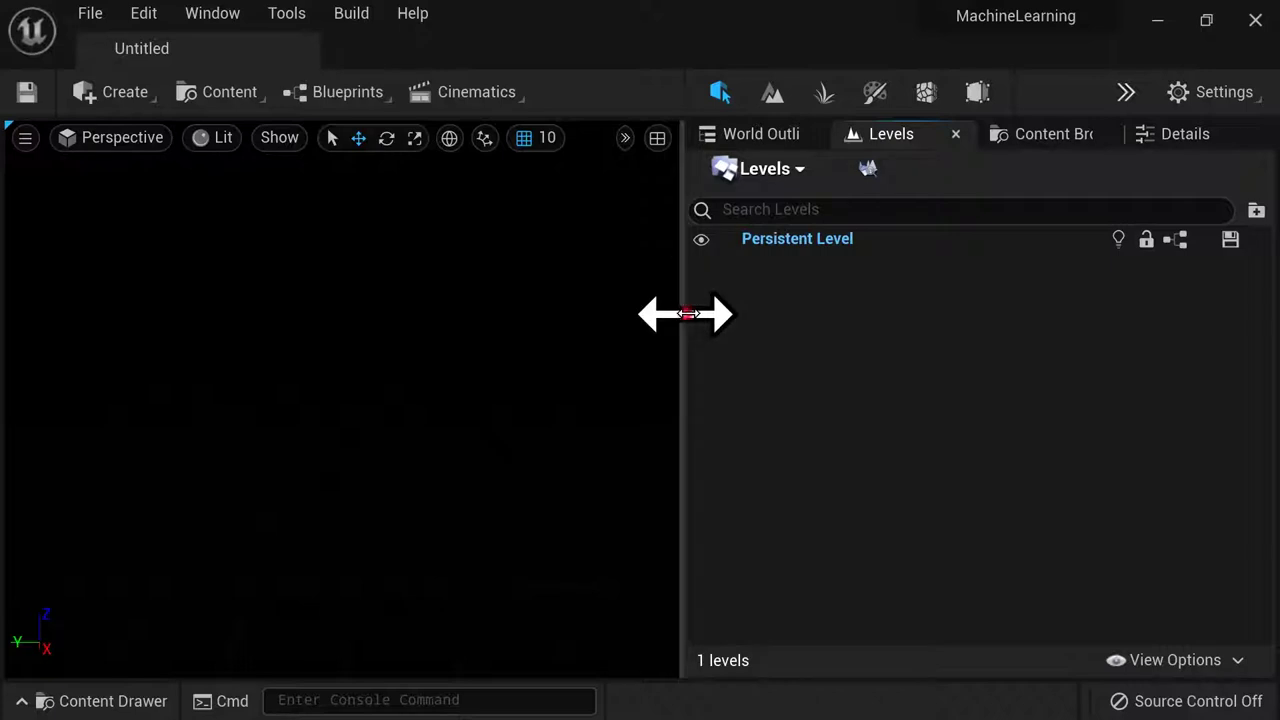
drag(684, 314, 763, 315)
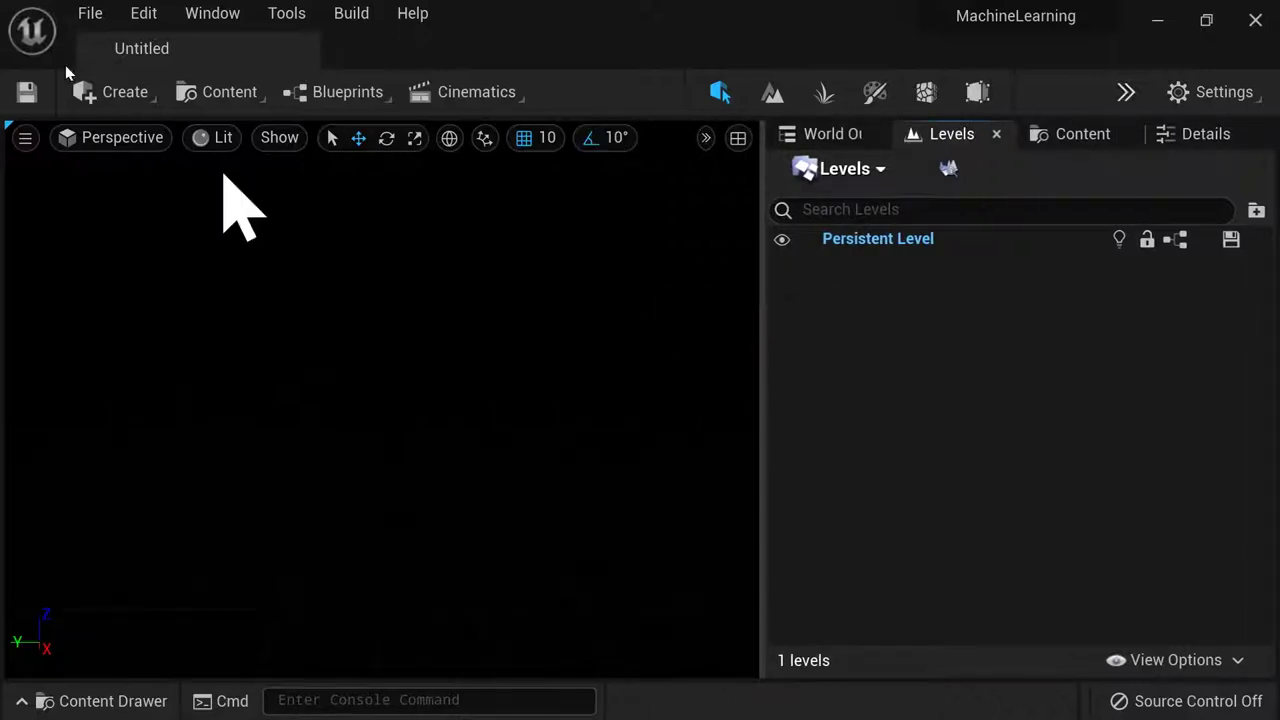
key(ctrl+s)
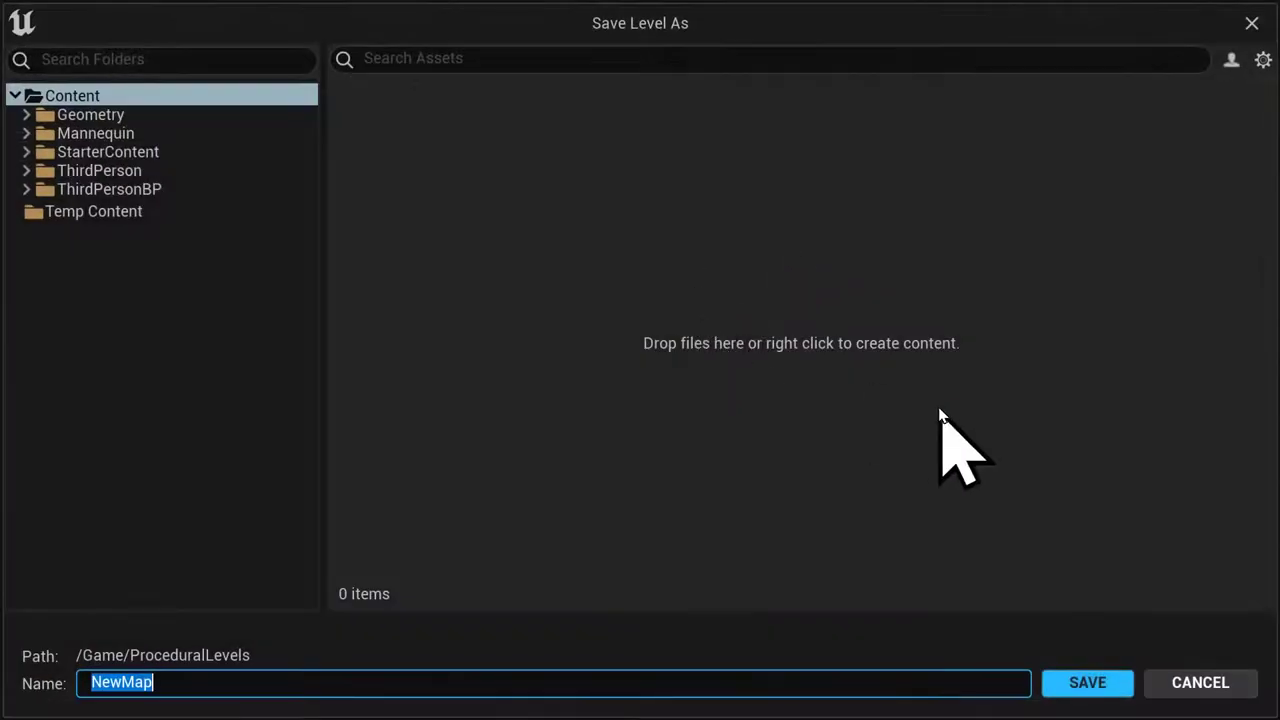
Create a new folder named Levels in the save dialog.
click(1252, 22)
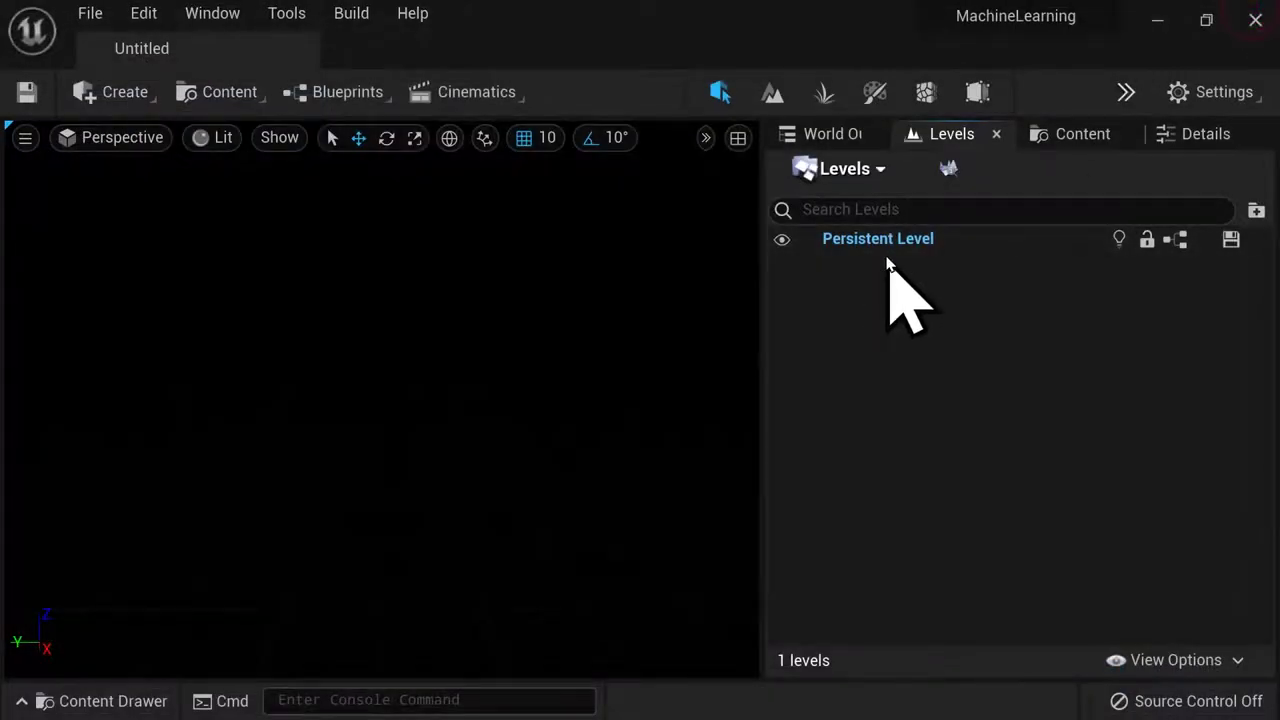
key(ctrl+s)
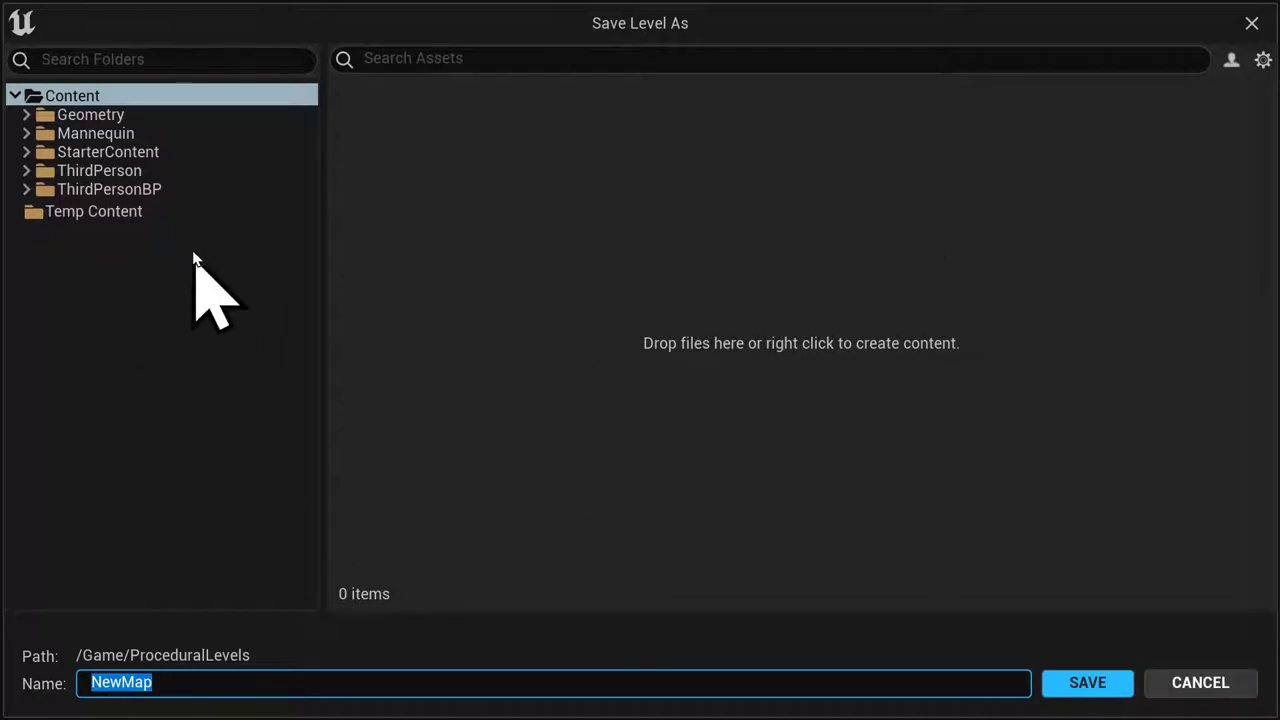
click(120, 95)
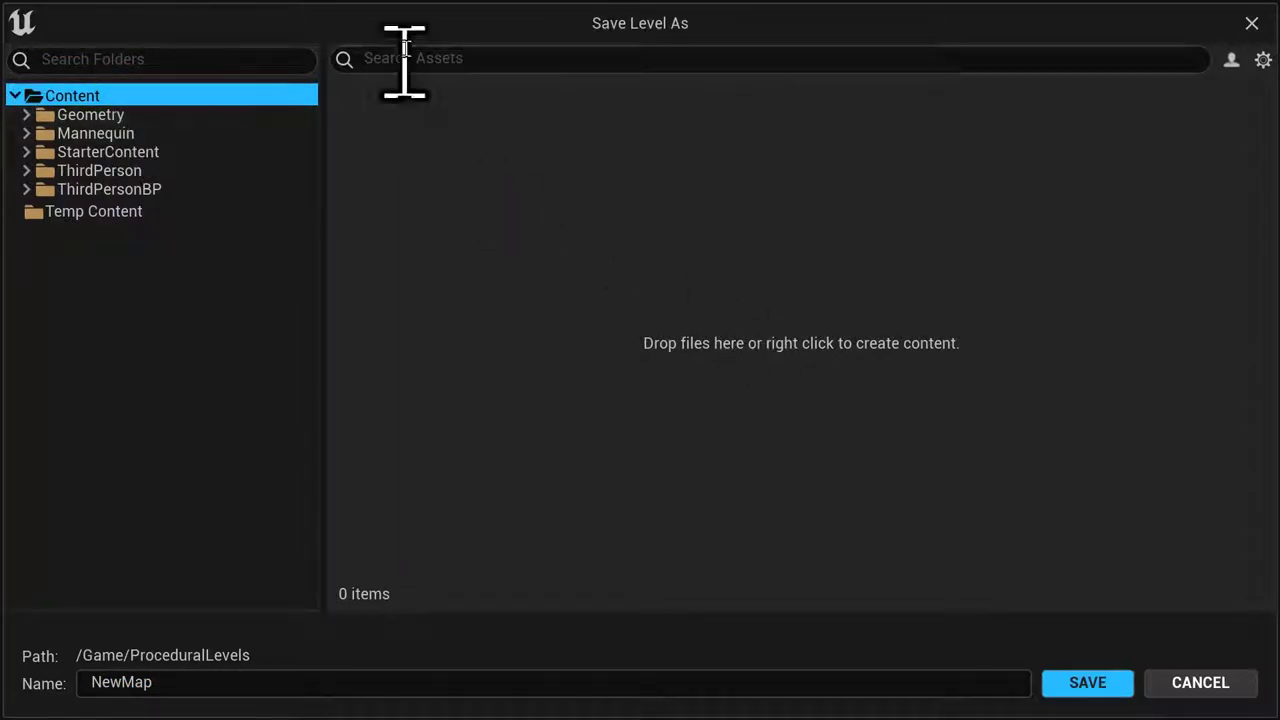
right_click(419, 244)
click(567, 297)
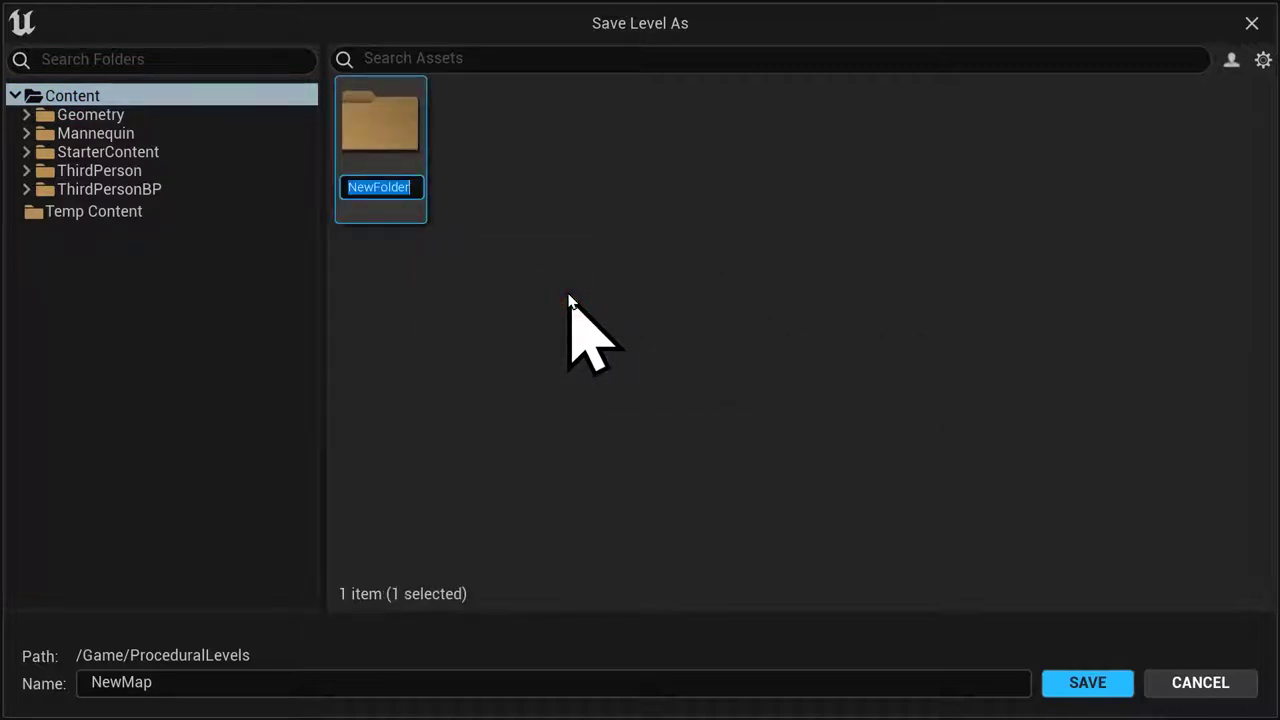
text(Levels)
key(Return)
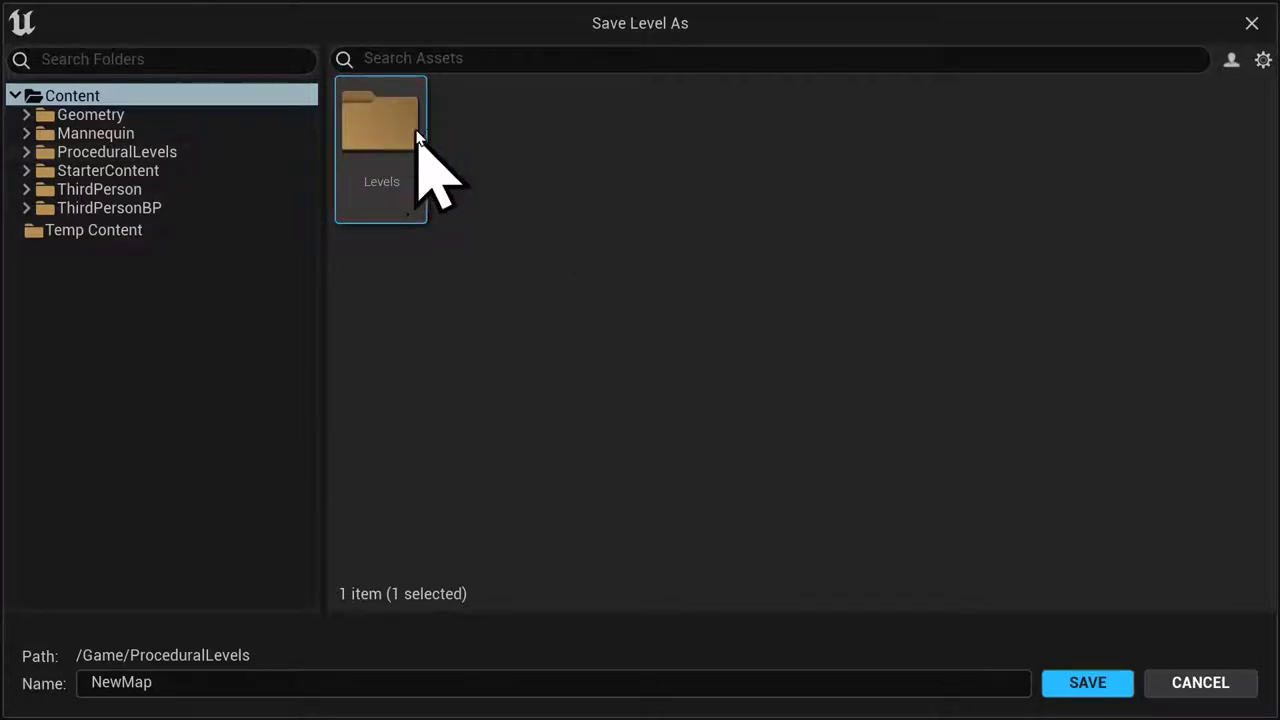
Save the level as PersistentLevel in ProceduralLevels/Levels.
click(228, 152)
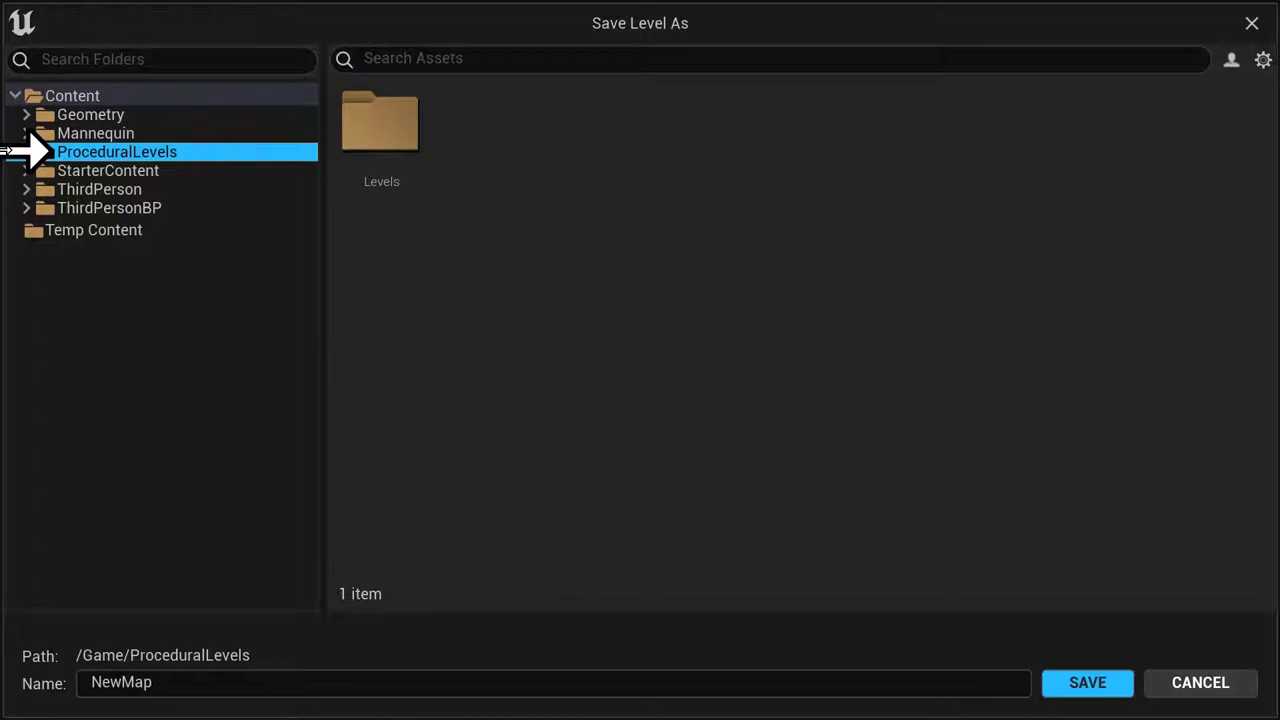
click(26, 152)
click(168, 172)
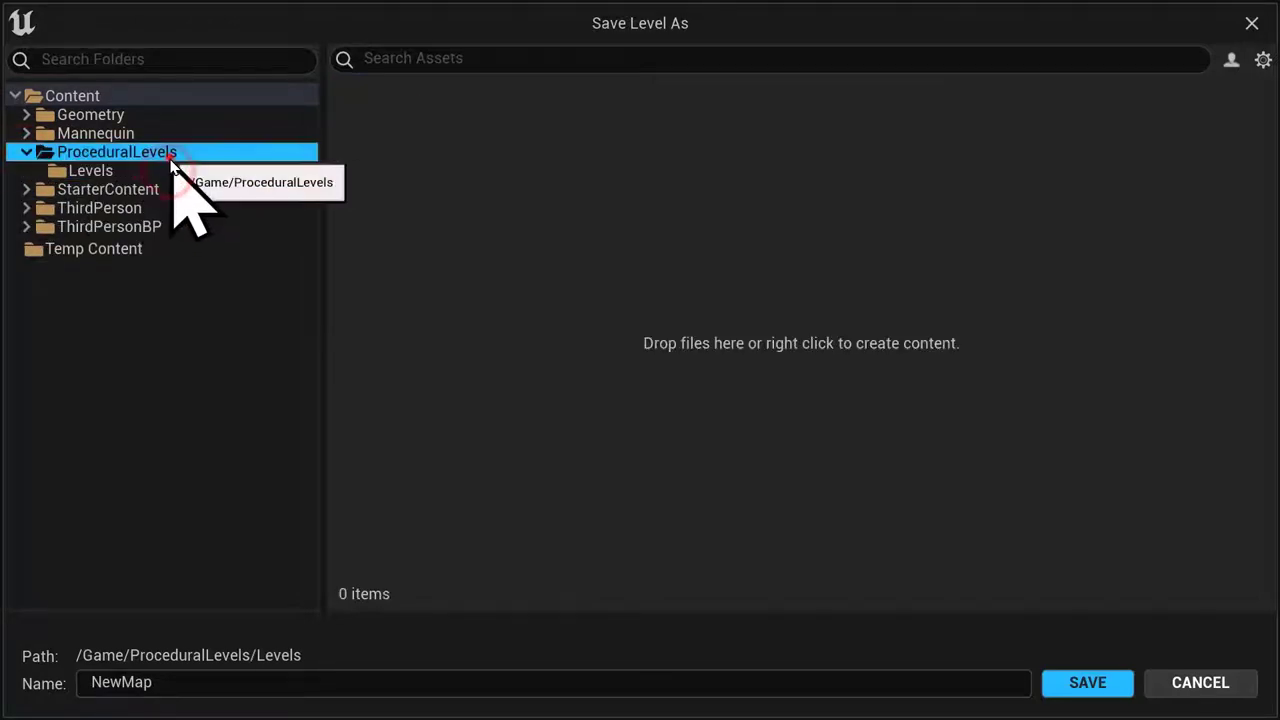
click(170, 152)
click(277, 170)
click(273, 152)
click(240, 172)
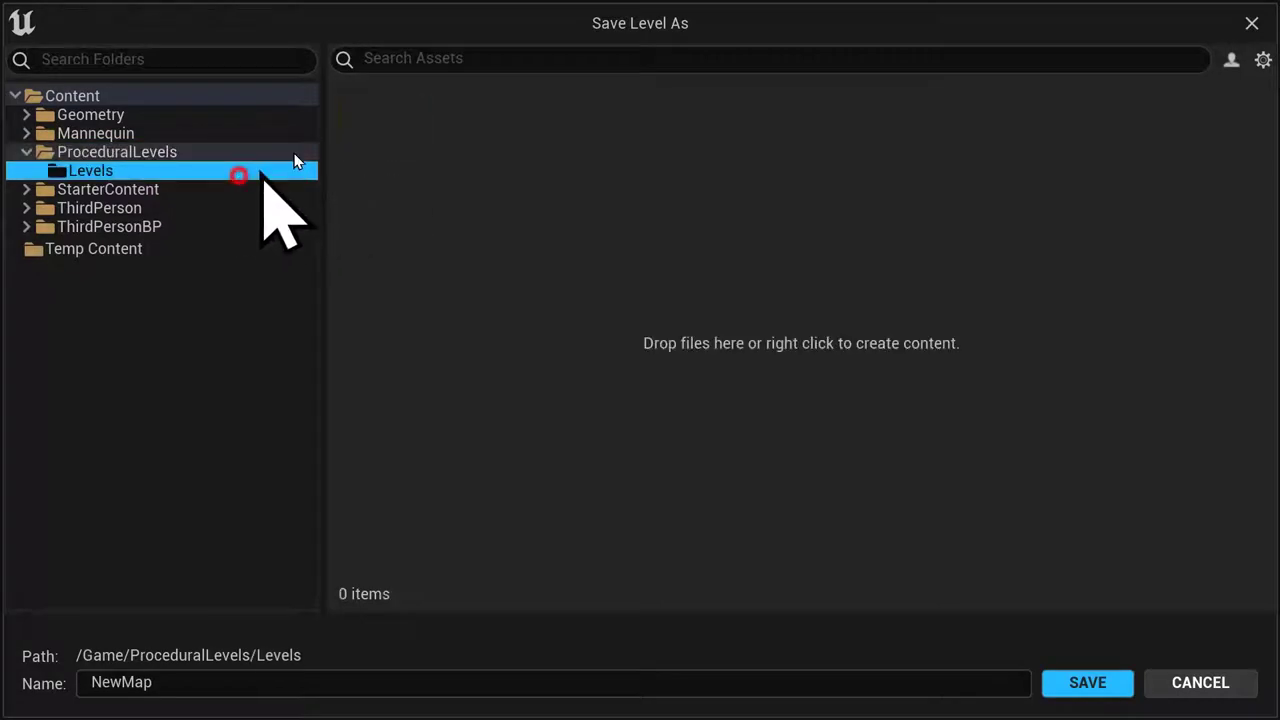
click(338, 680)
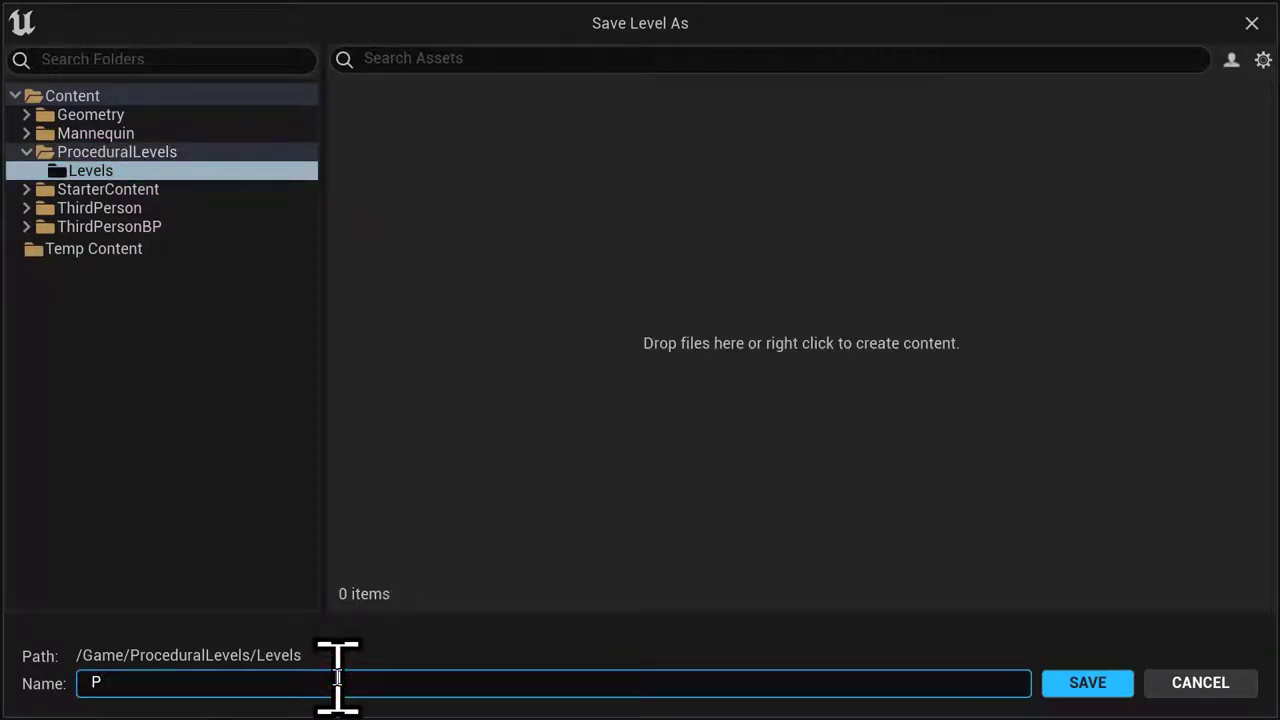
text(PersistentLevel)
key(Return)
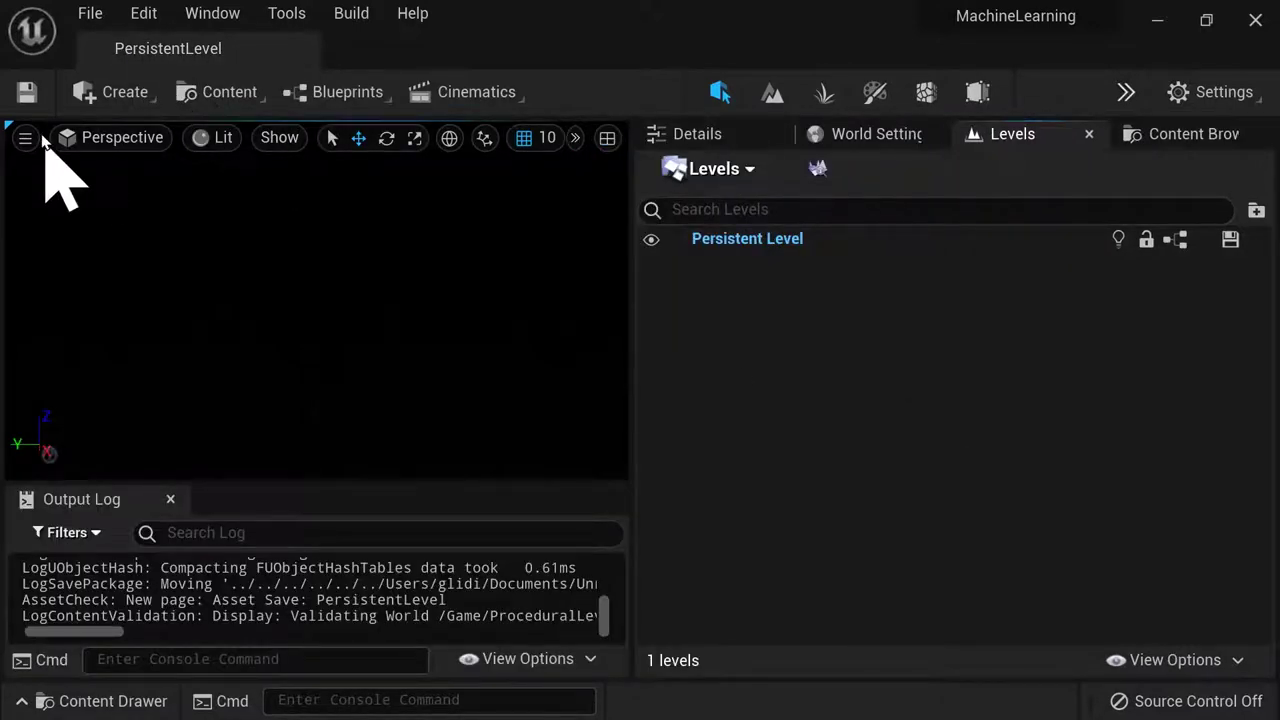
Place a directional light in the level and adjust its height.
click(123, 84)
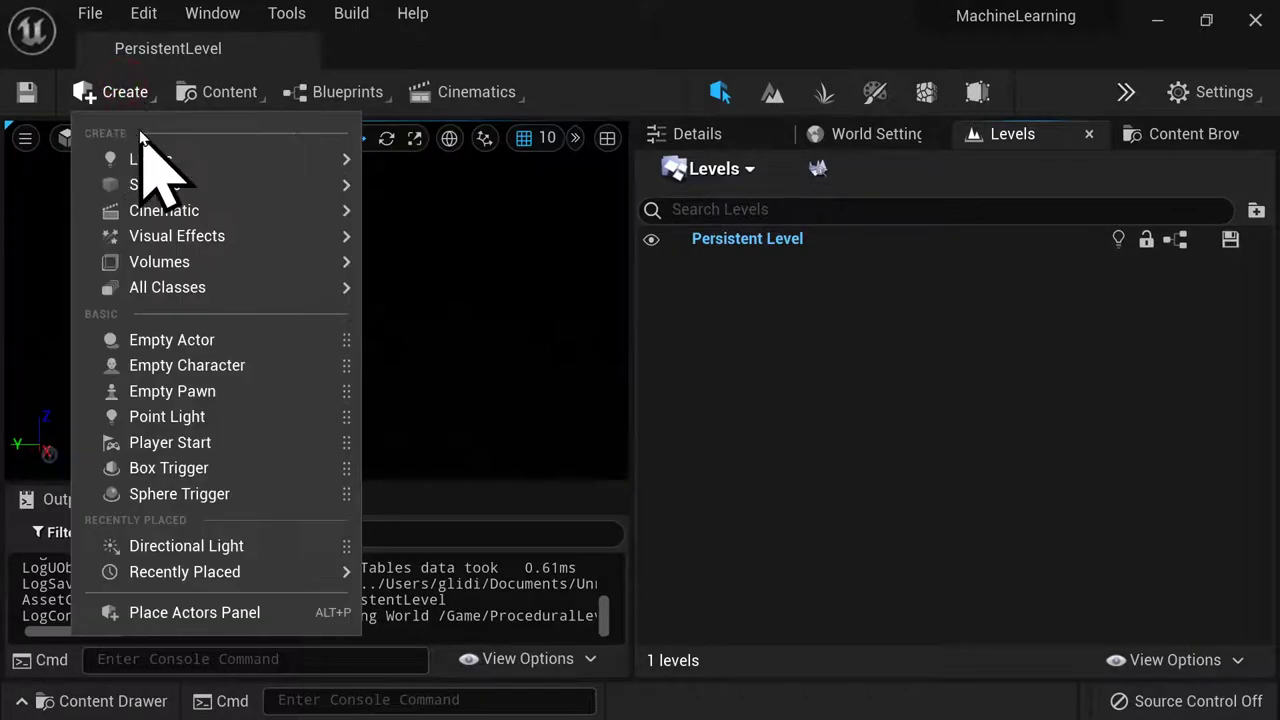
mouse_move(237, 163)
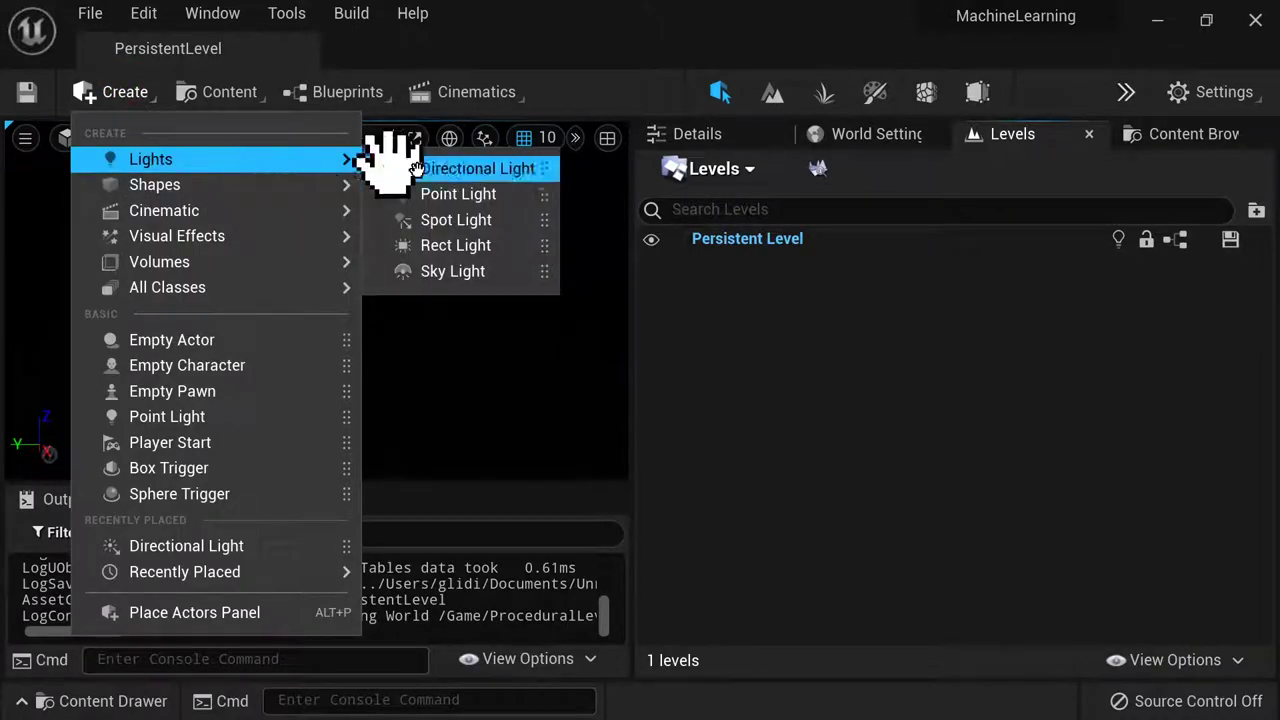
click(533, 177)
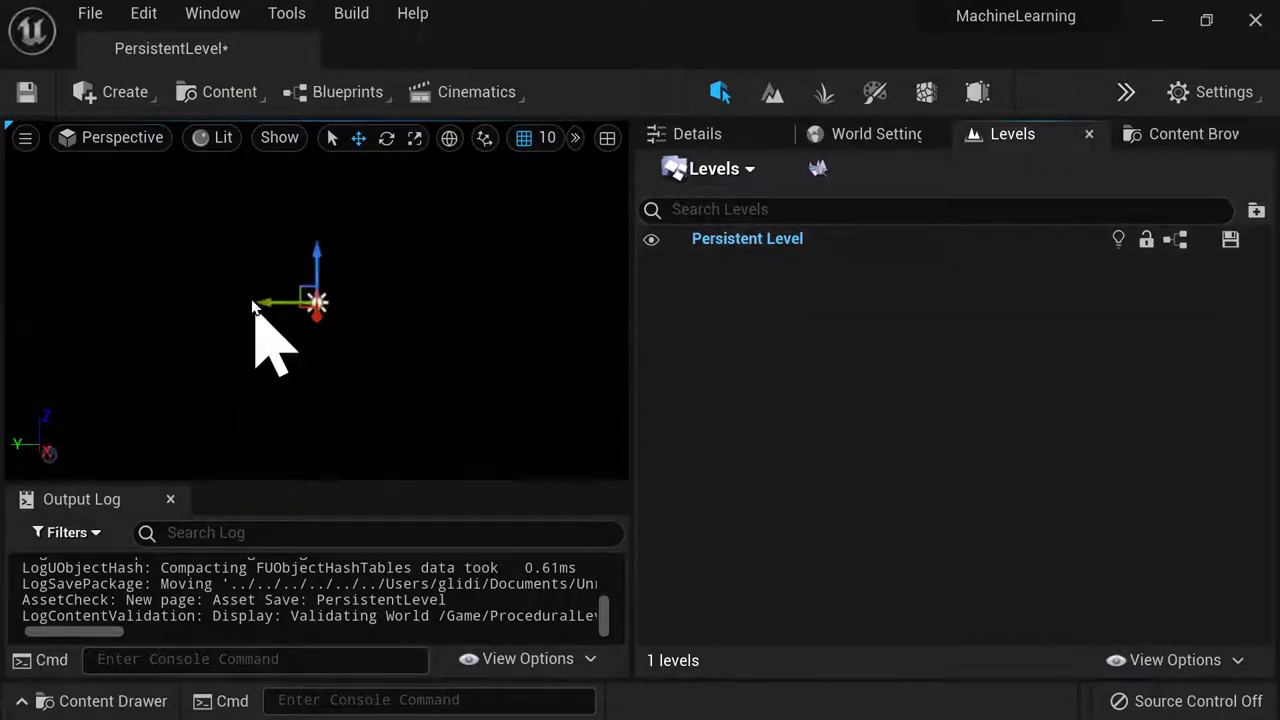
drag(265, 305, 303, 330)
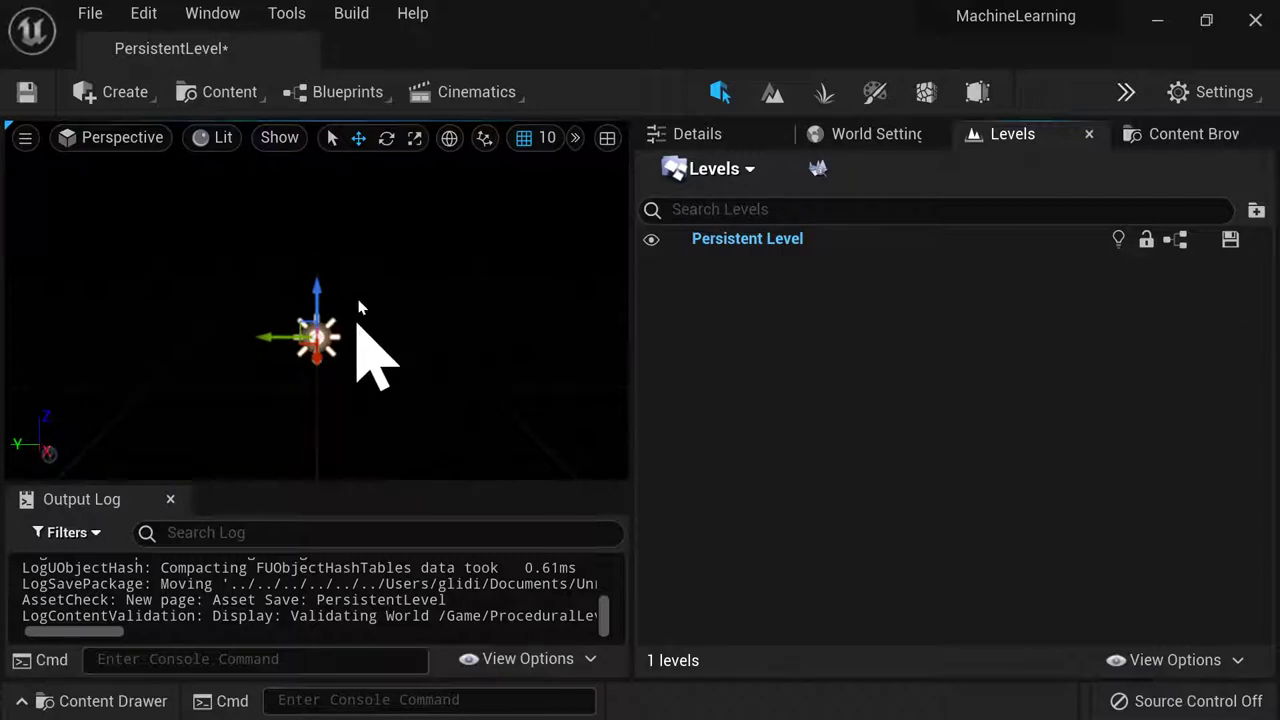
drag(252, 340, 313, 332)
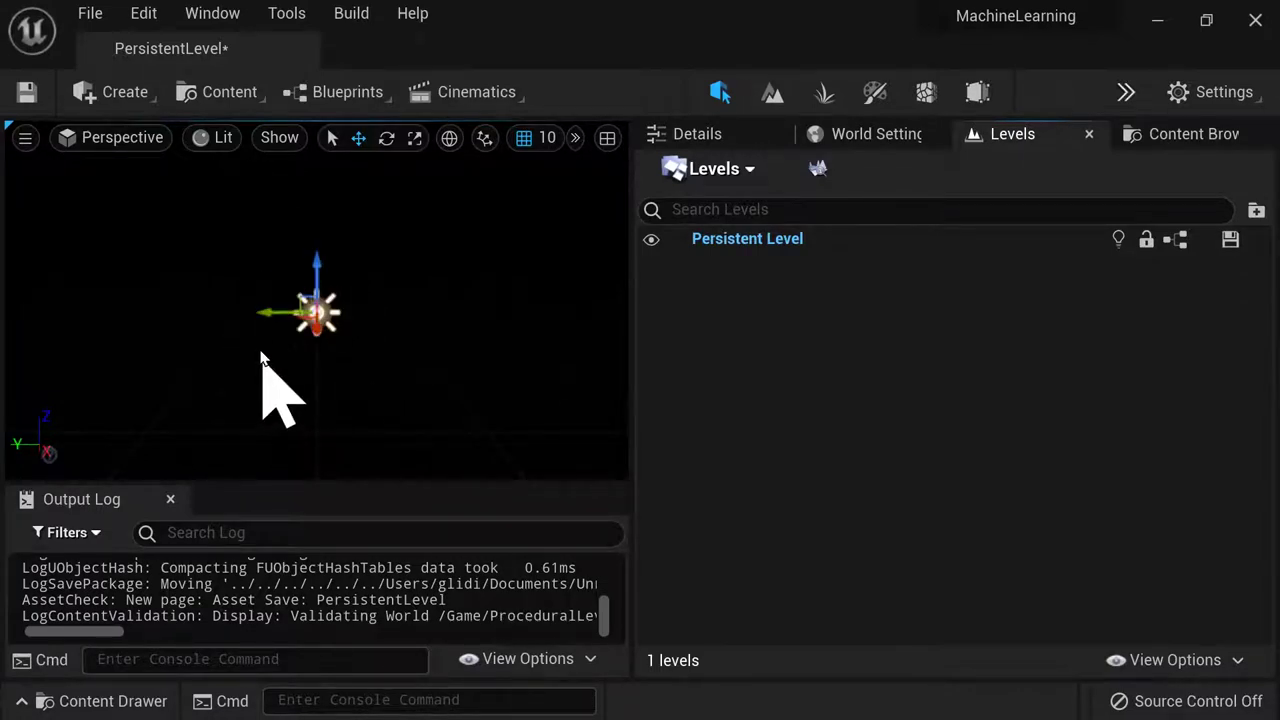
Tilt the directional light by 30 degrees, then deselect it and return to selection mode.
click(387, 139)
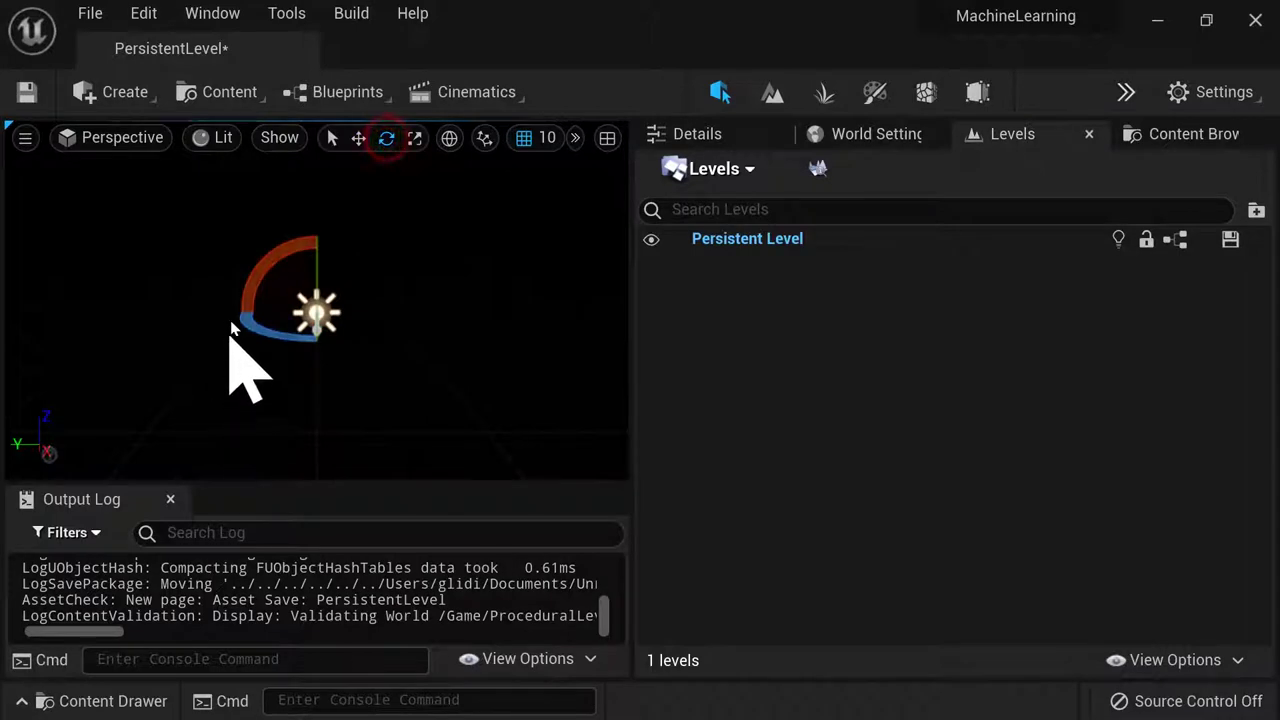
mouse_move(230, 300)
mouse_down()
mouse_move(230, 165)
mouse_move(241, 309)
mouse_up()
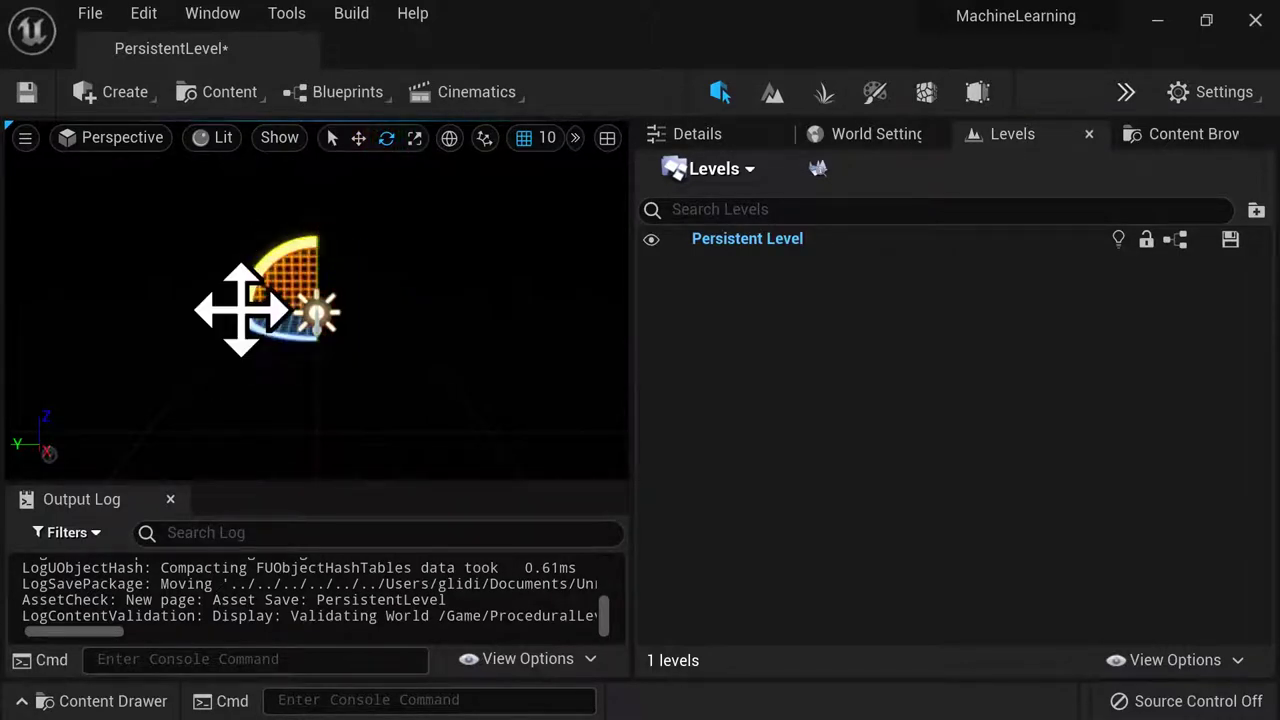
click(432, 356)
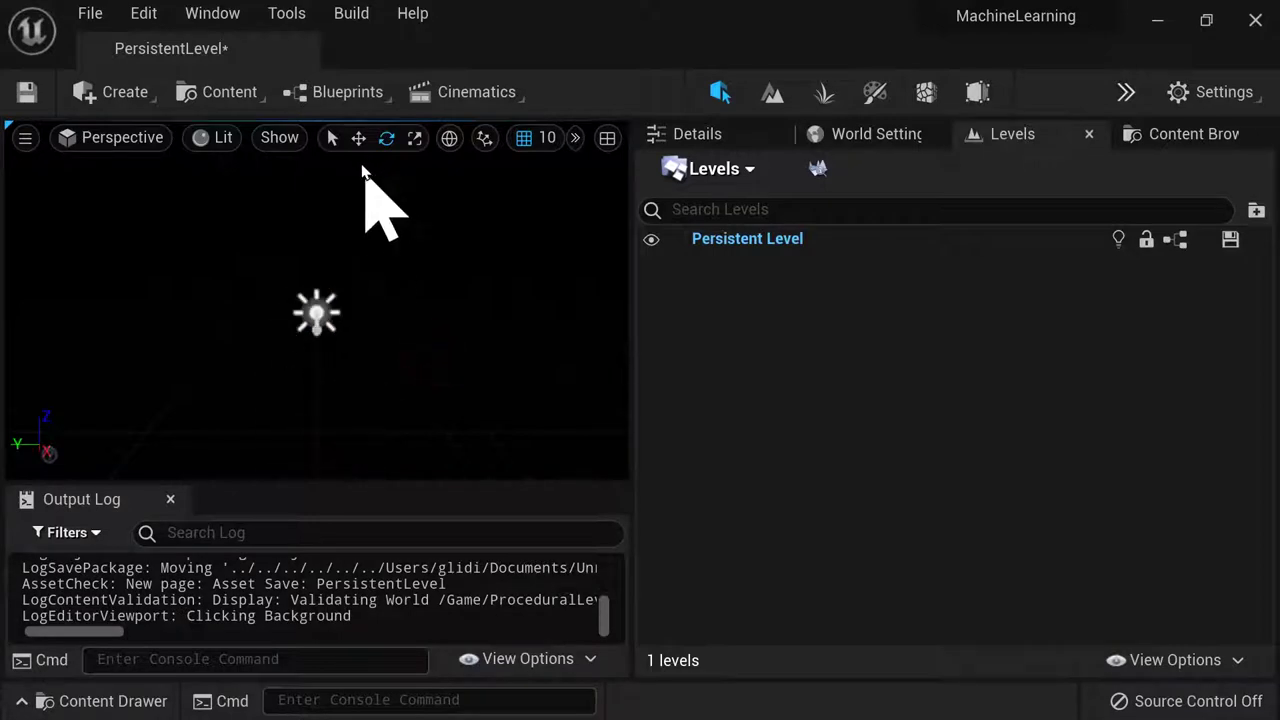
click(333, 137)
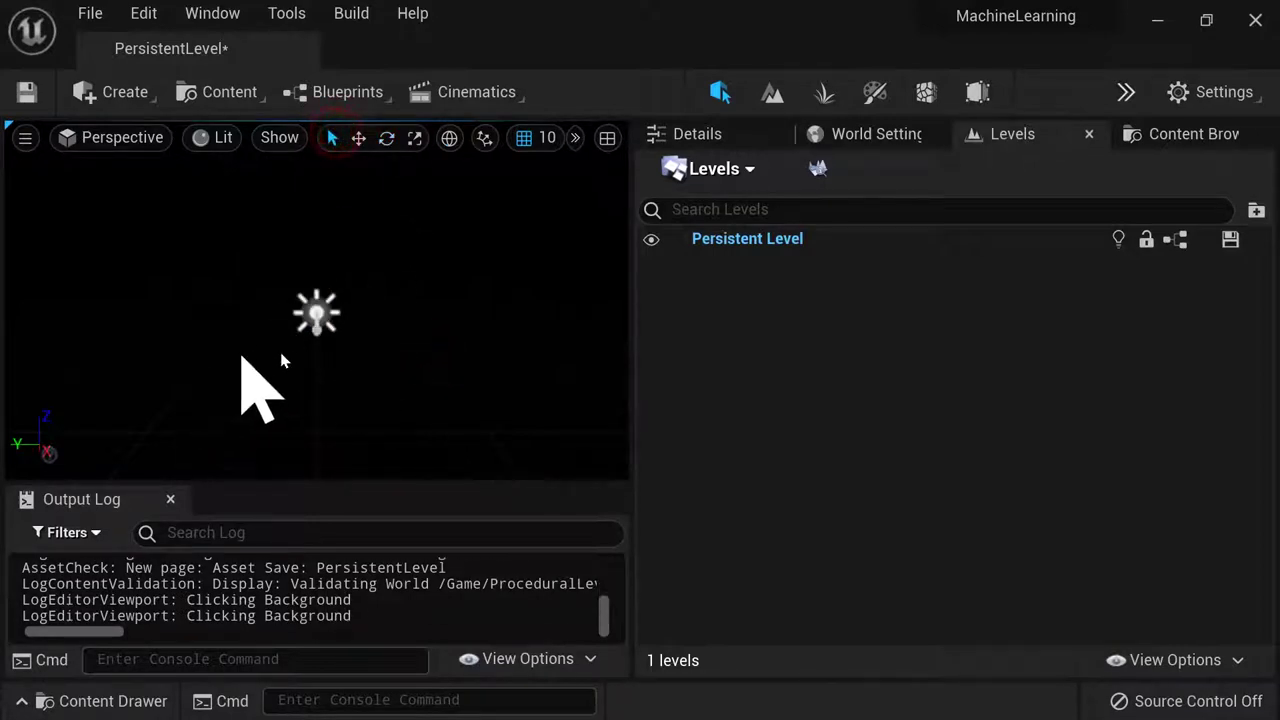
click(90, 104)
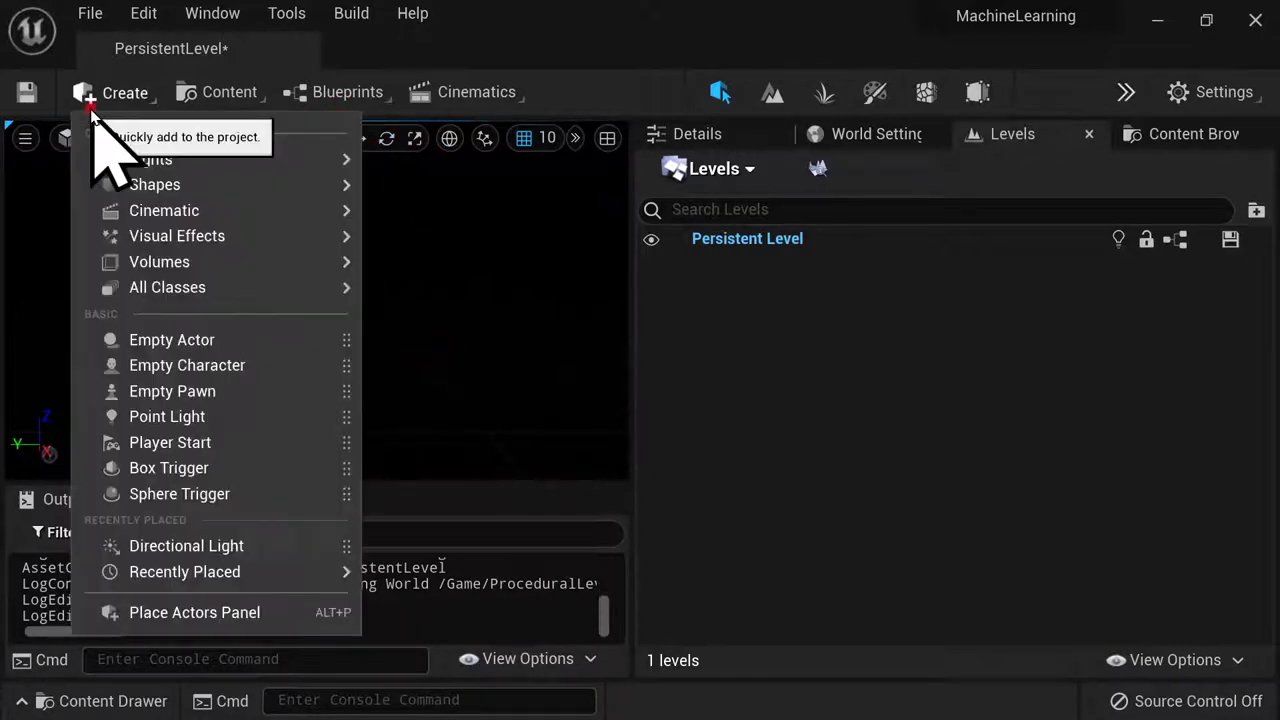
Add a sphere and move it down below the directional light.
mouse_move(229, 184)
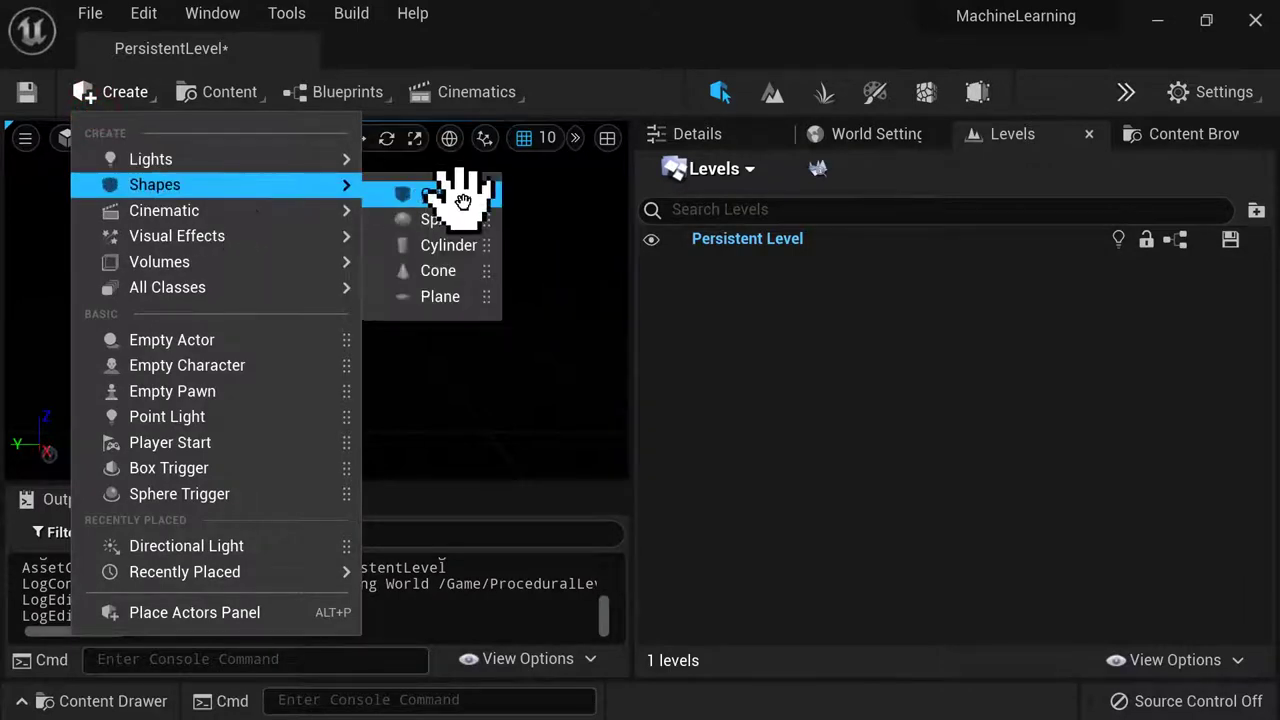
click(464, 219)
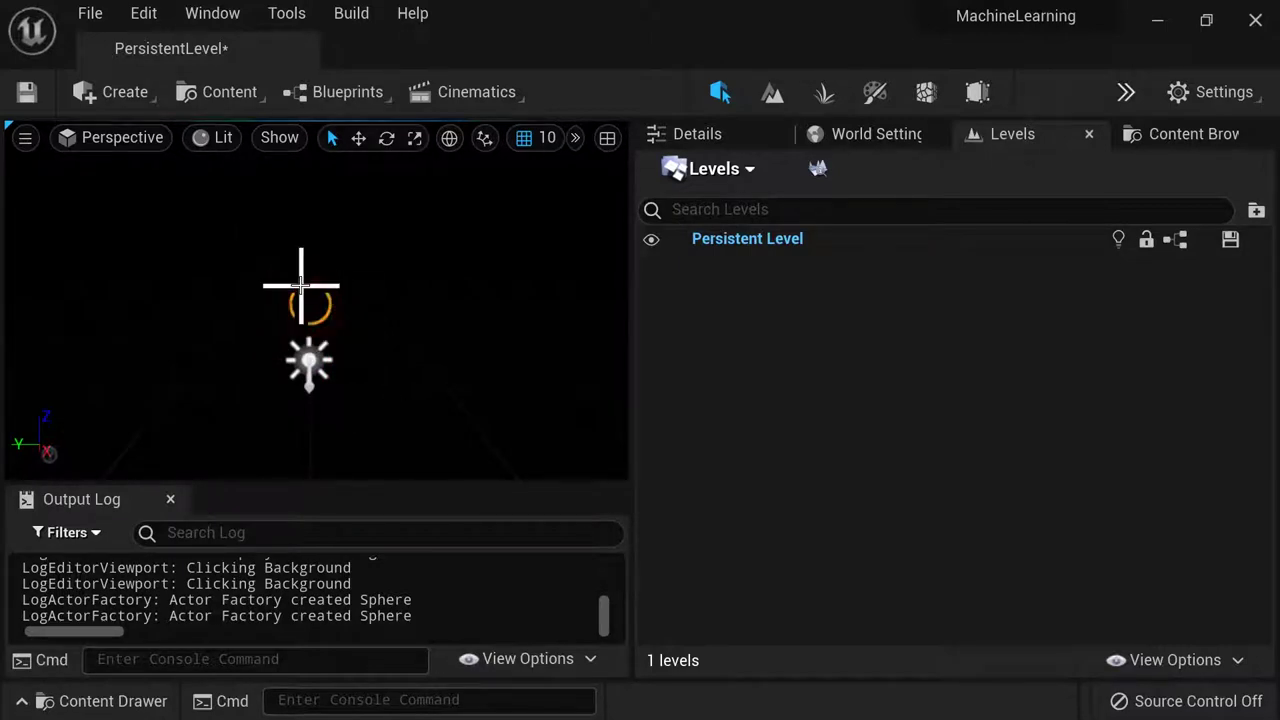
click(358, 140)
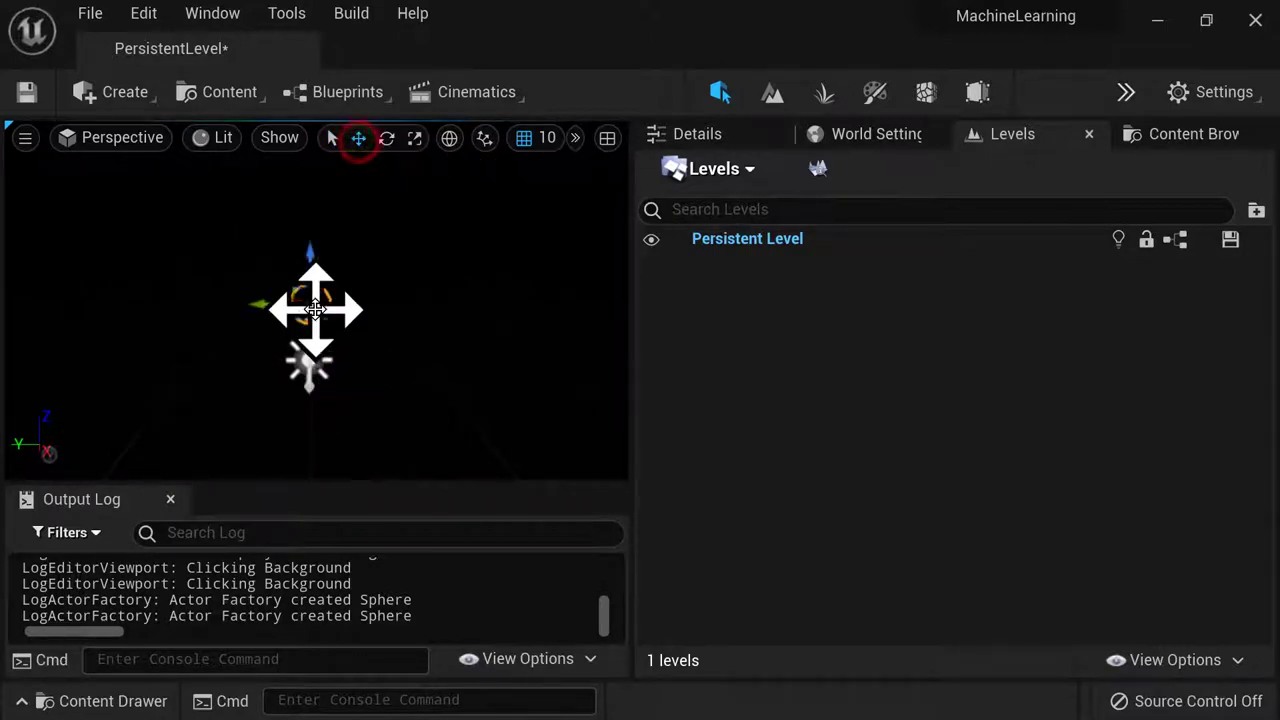
drag(314, 318, 313, 422)
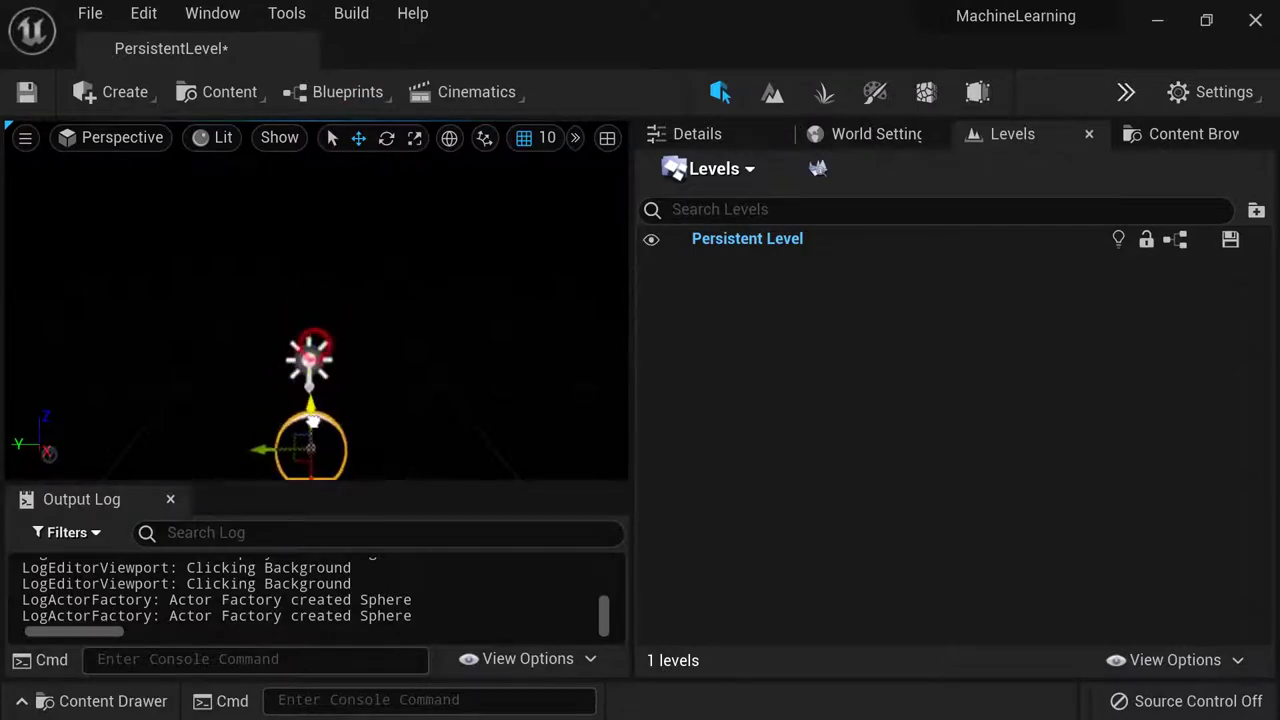
Select the light, widen the 3D view, close the Output Log, and reframe the view.
click(308, 345)
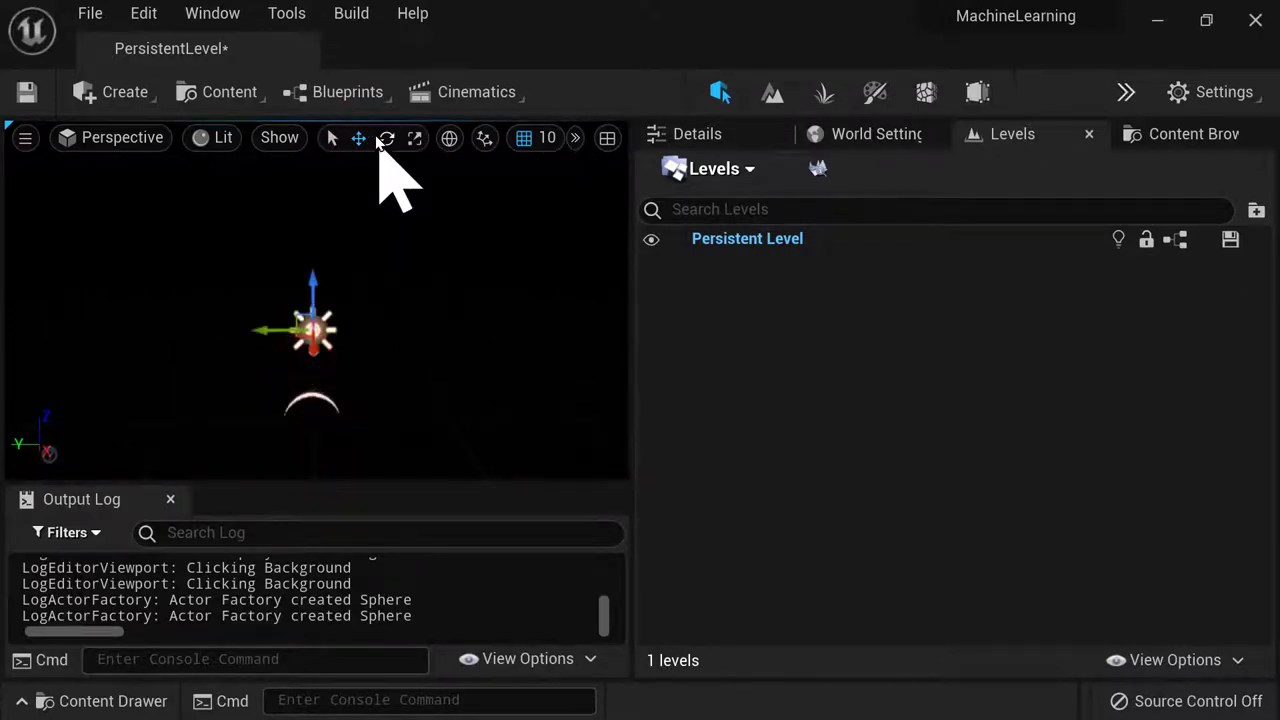
drag(629, 283, 986, 286)
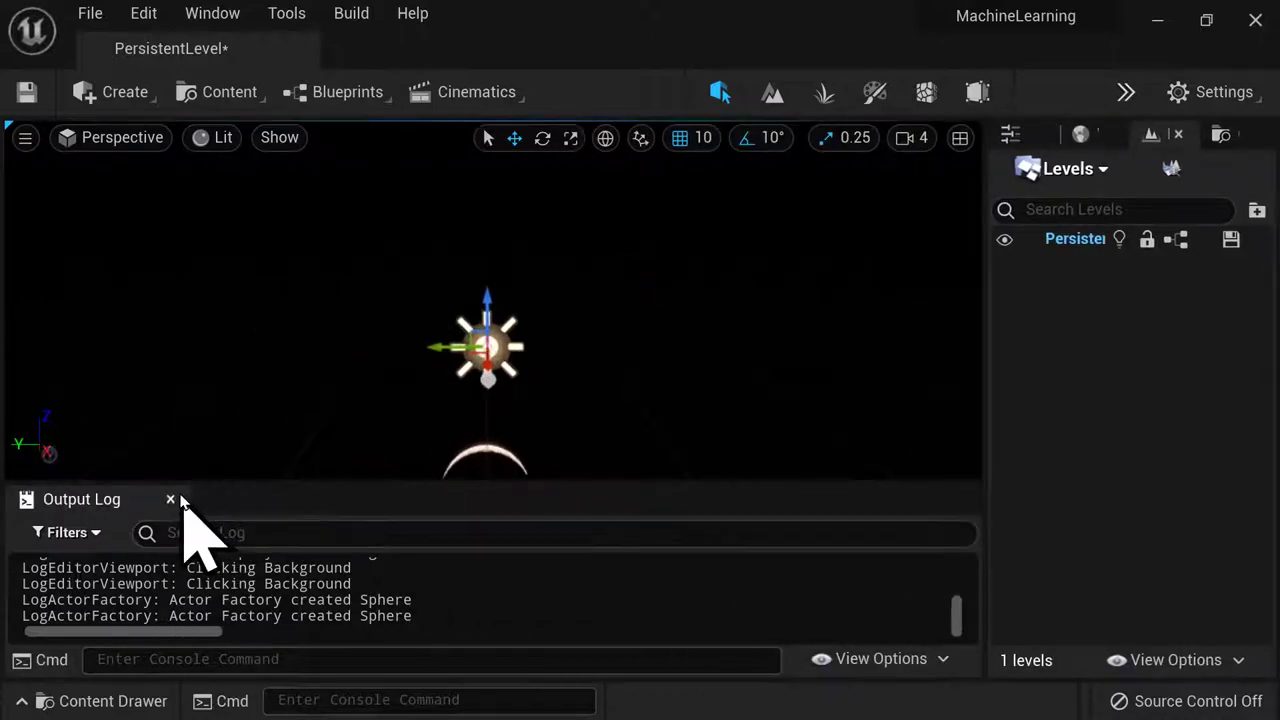
click(171, 499)
scroll(566, 390, up, 5)
drag(592, 540, 591, 609)
right_click(588, 580)
click(591, 612)
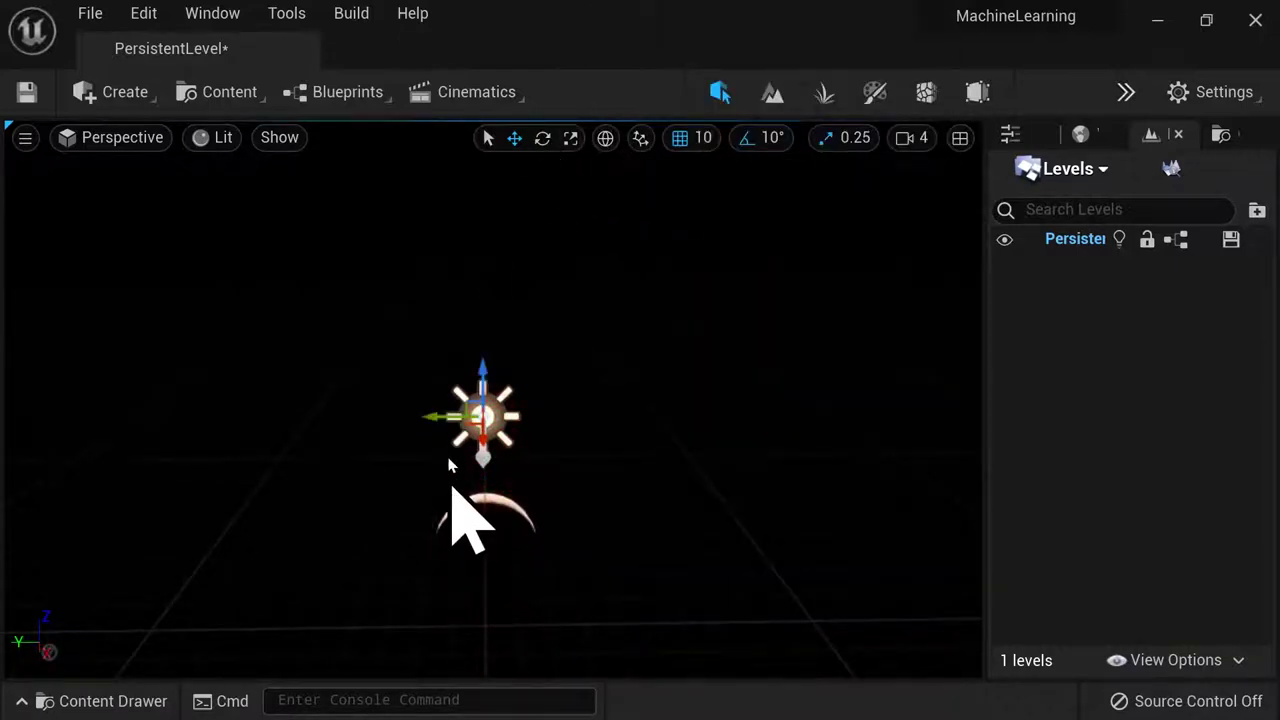
Rotate the light 40 degrees, move it above the sphere, and aim it down at the sphere.
click(538, 138)
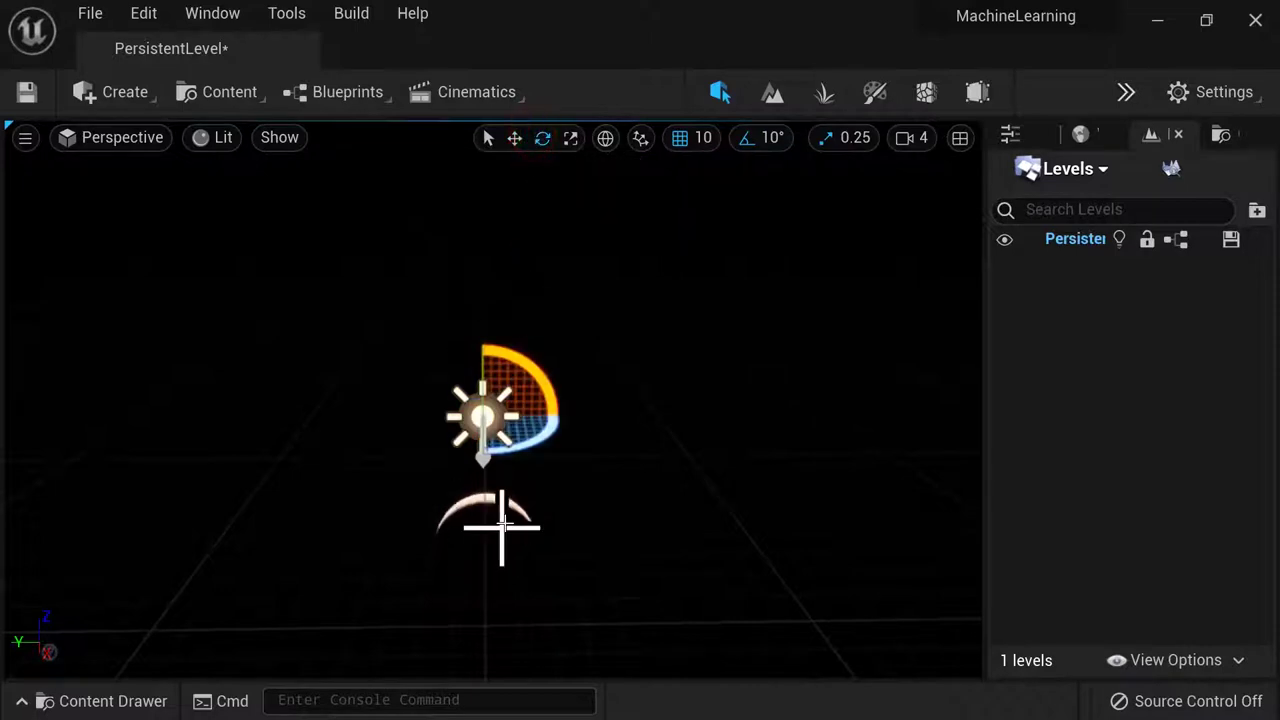
right_drag(503, 437, 355, 350)
drag(386, 357, 560, 434)
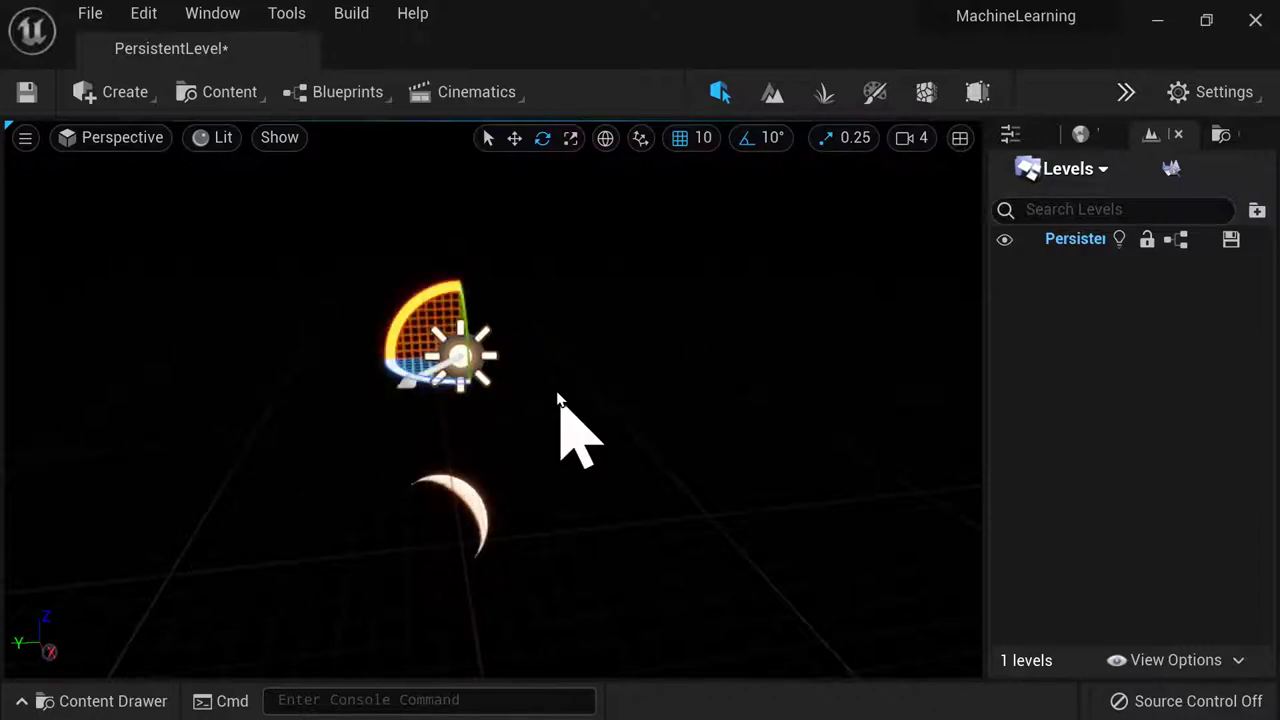
drag(428, 283, 491, 274)
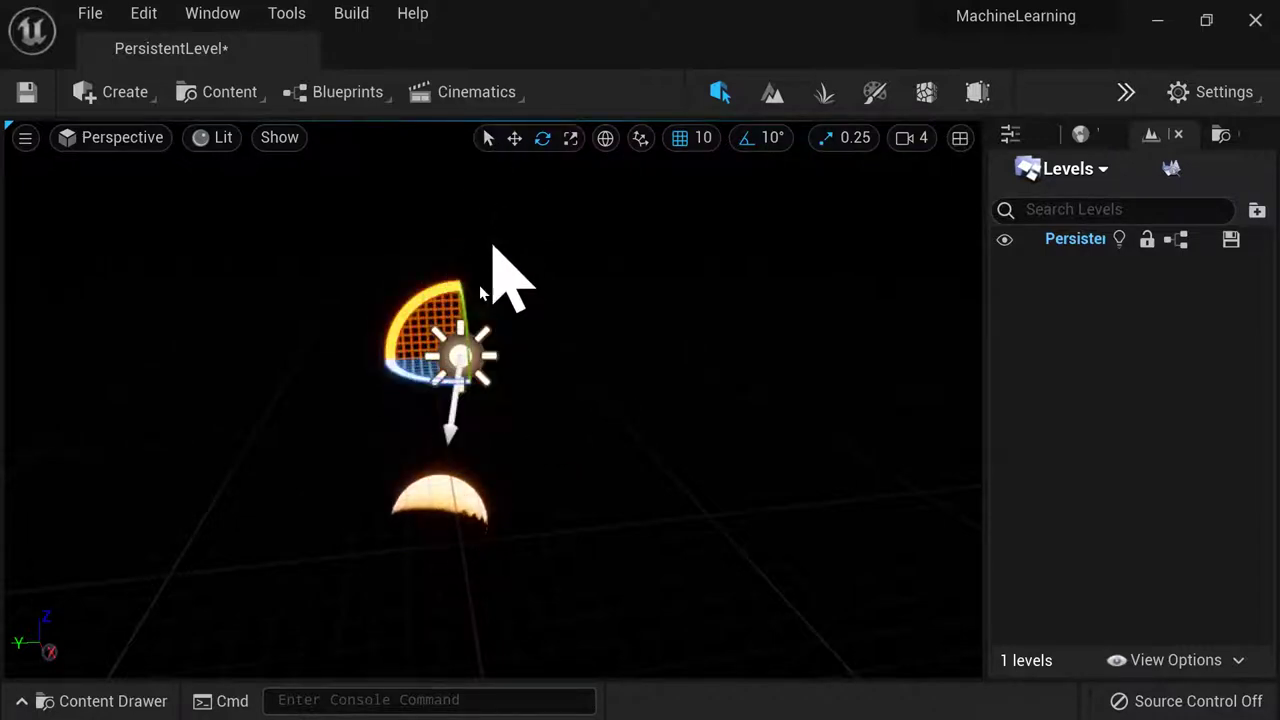
click(514, 135)
drag(428, 381, 600, 375)
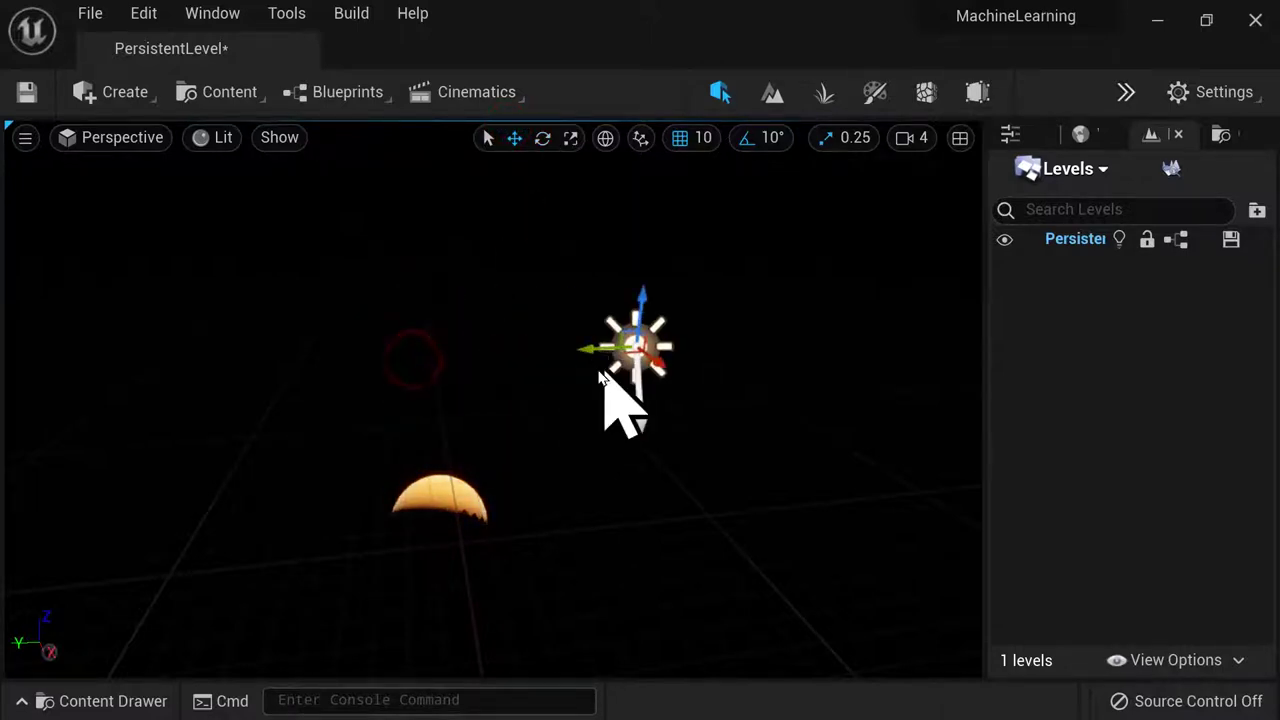
click(542, 137)
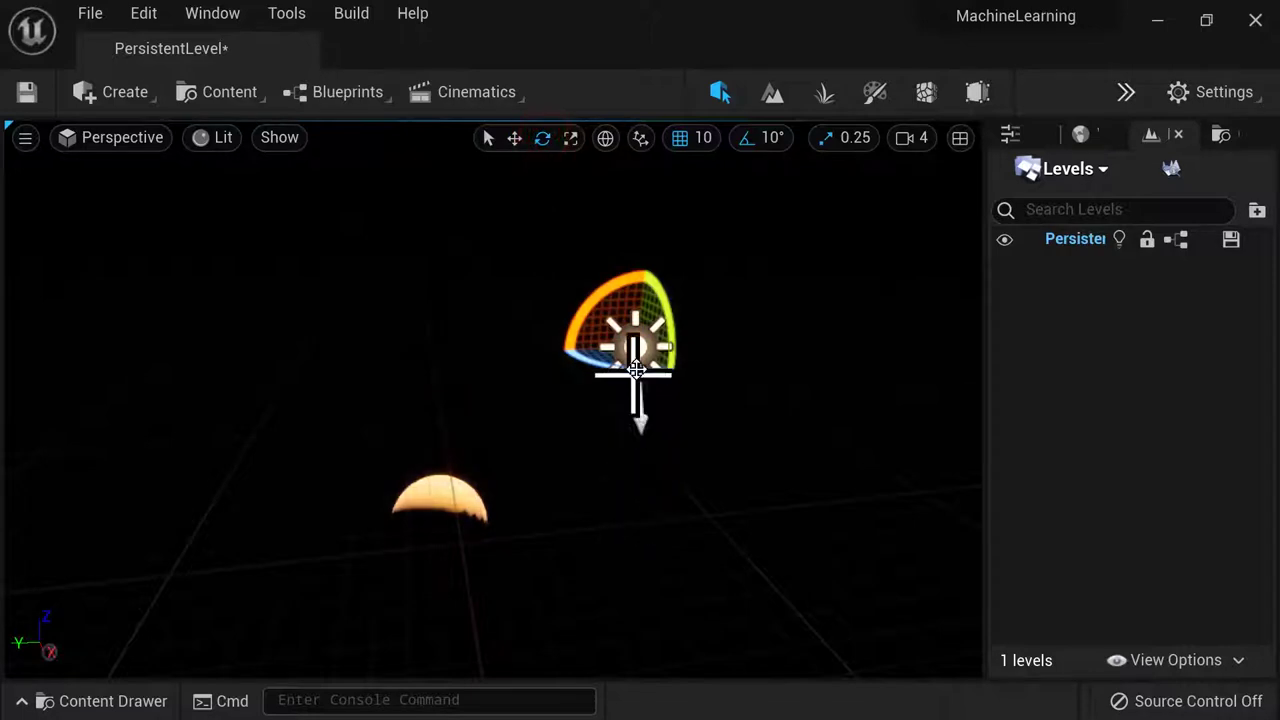
drag(674, 331, 680, 370)
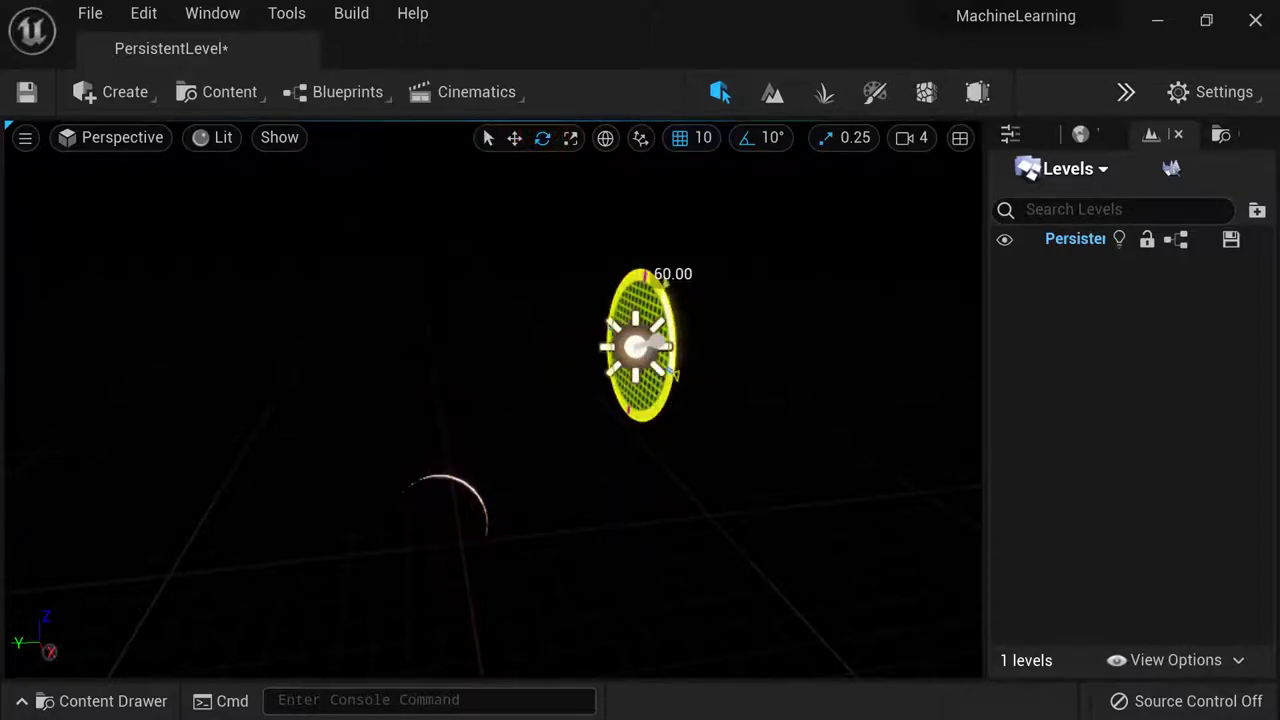
drag(652, 268, 602, 406)
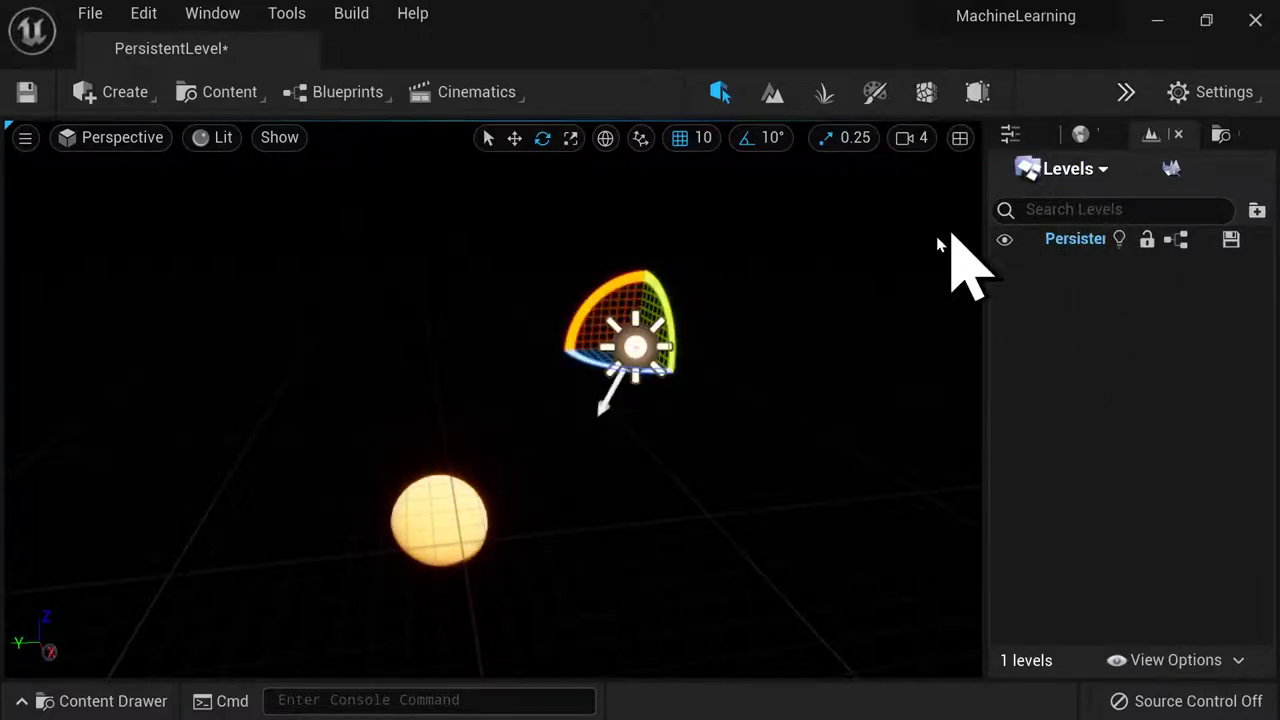
drag(988, 248, 748, 250)
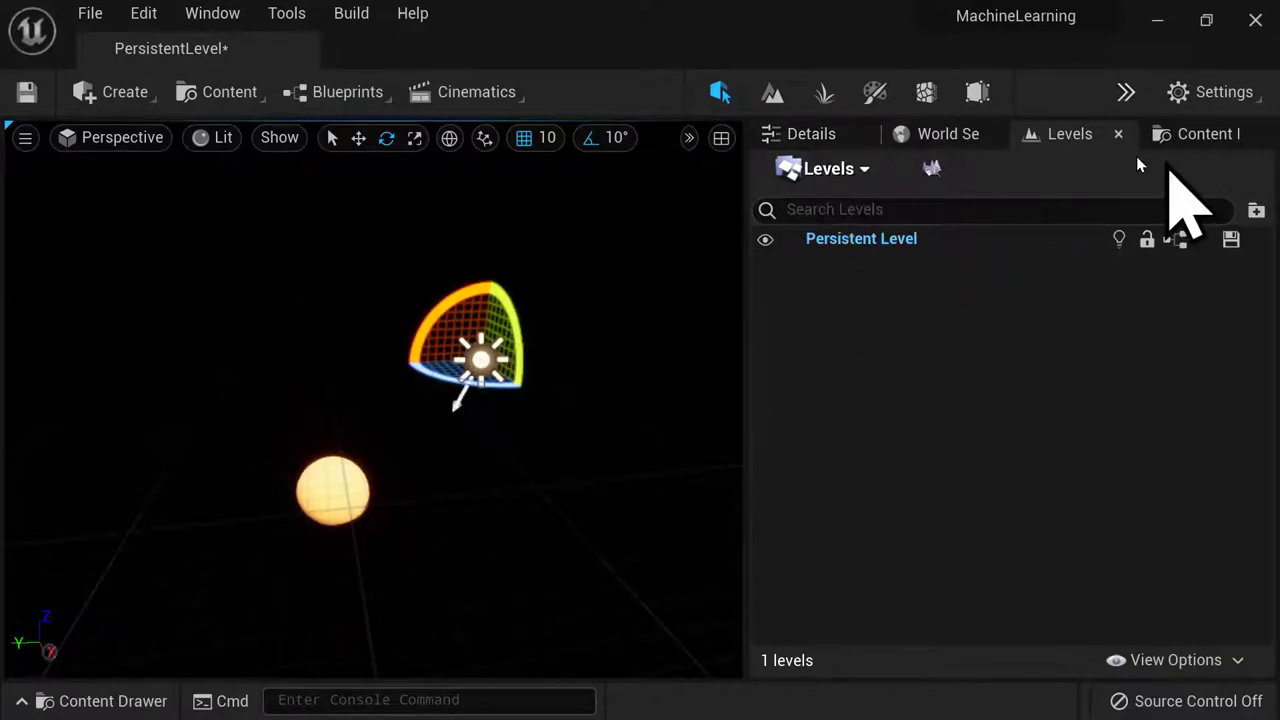
Delete the Sphere from the World Outliner, leaving the DirectionalLight selected.
click(952, 136)
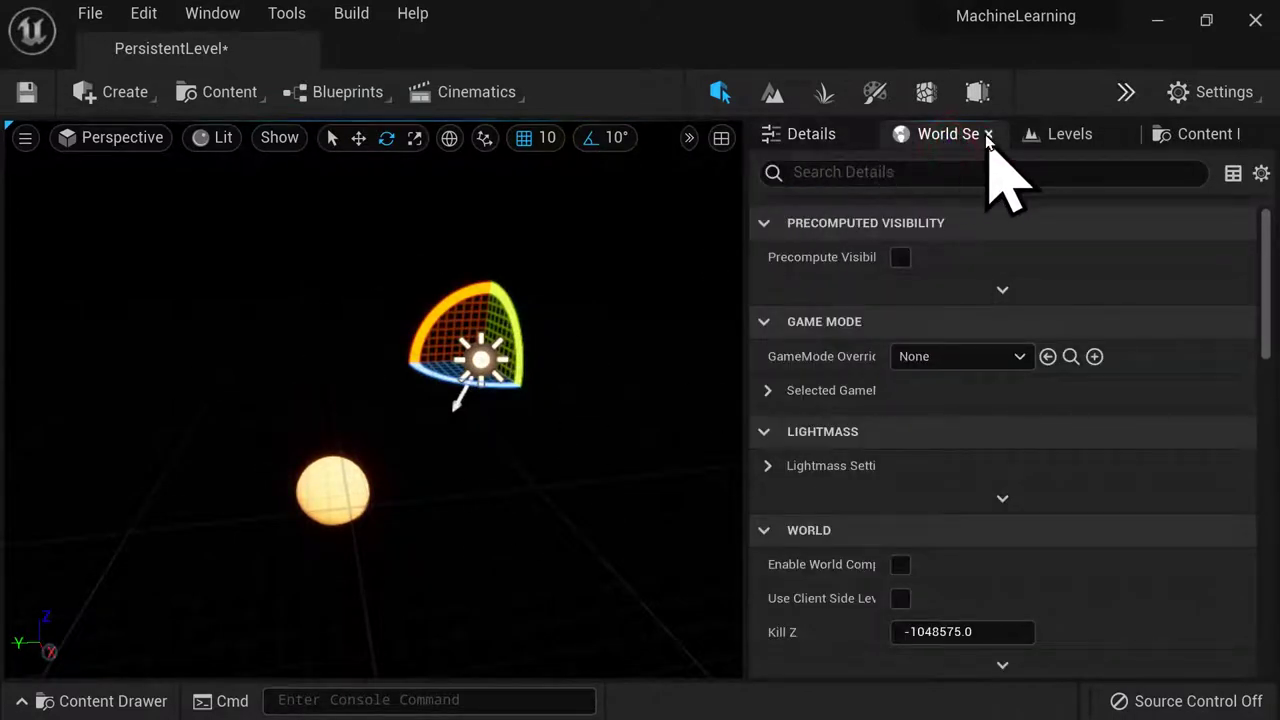
click(988, 135)
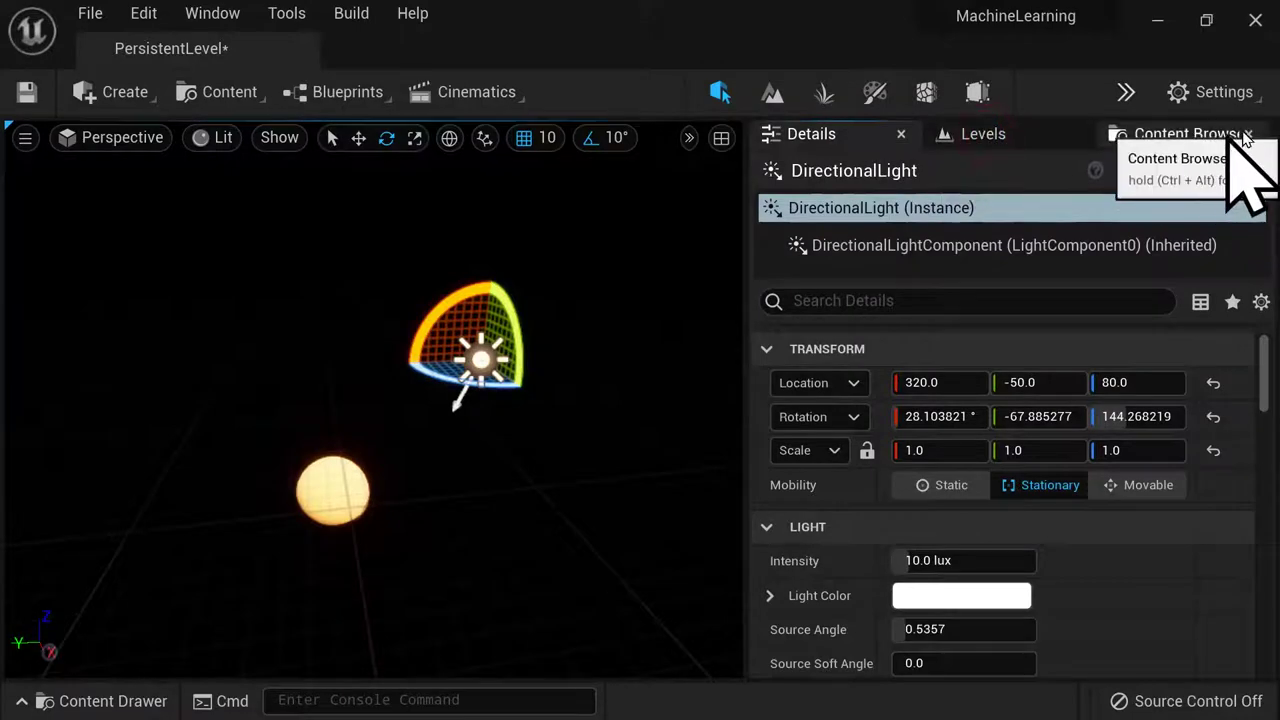
click(230, 12)
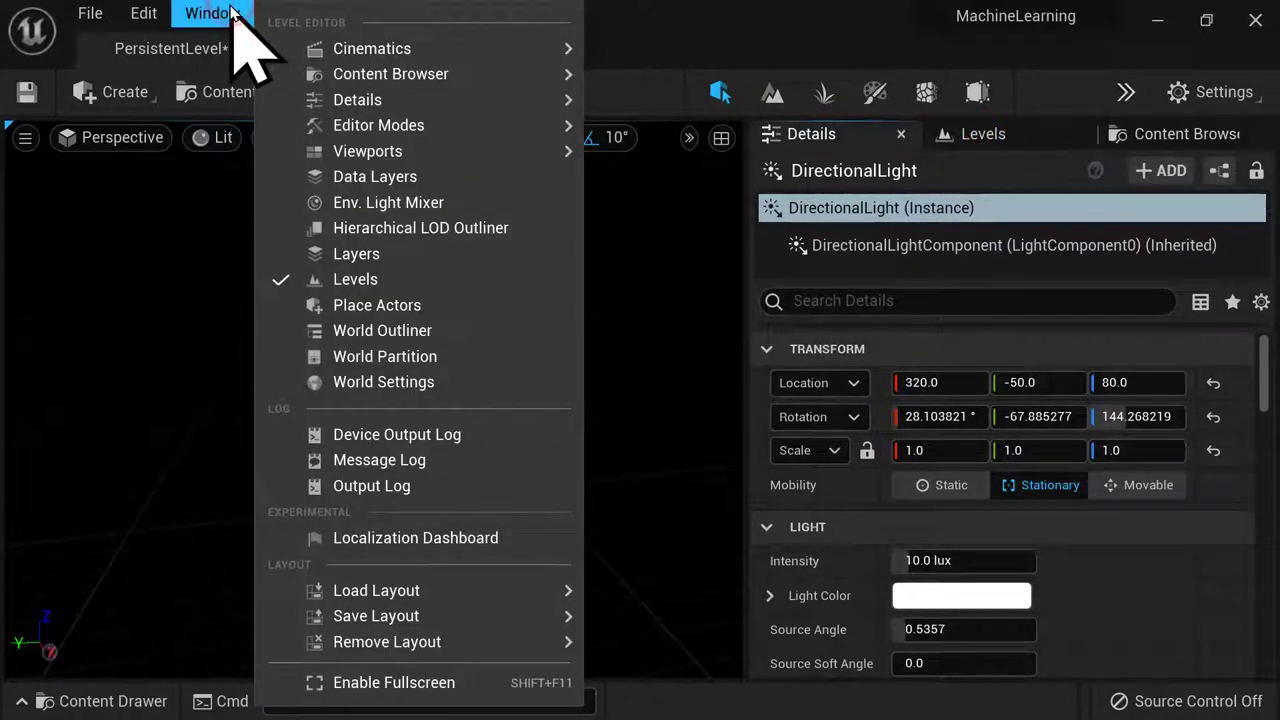
click(450, 332)
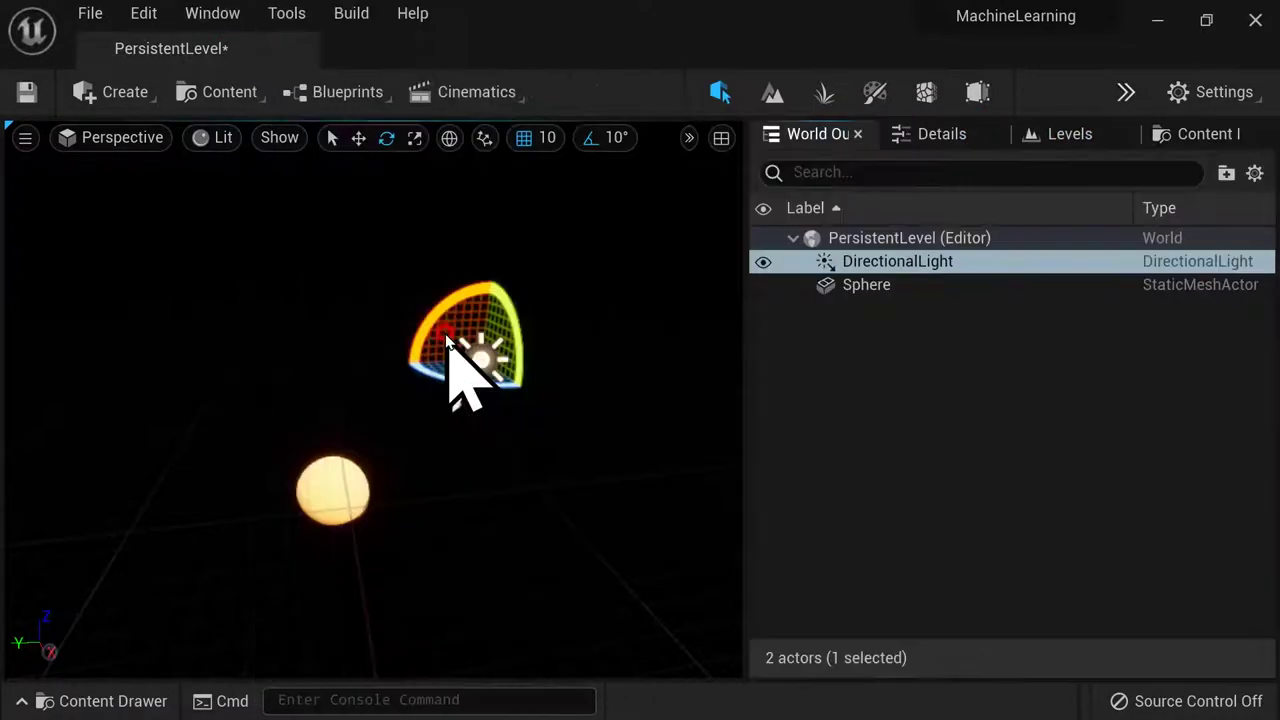
click(917, 285)
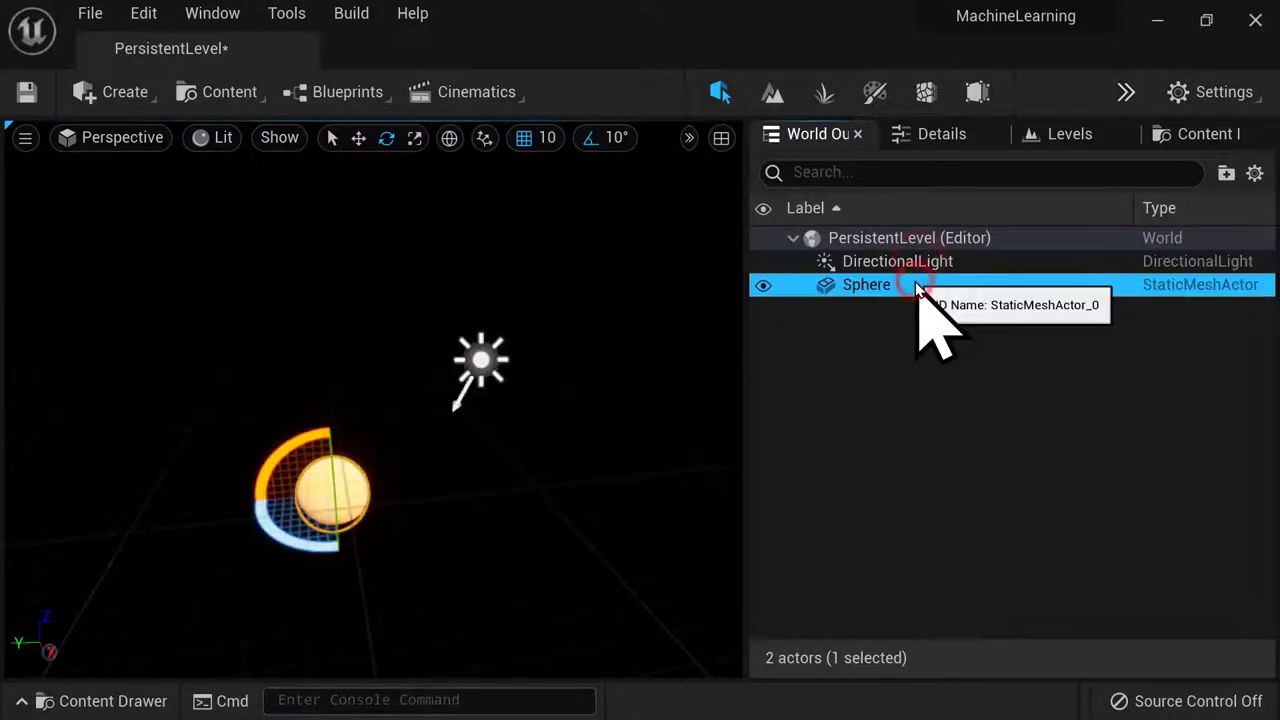
key(Delete)
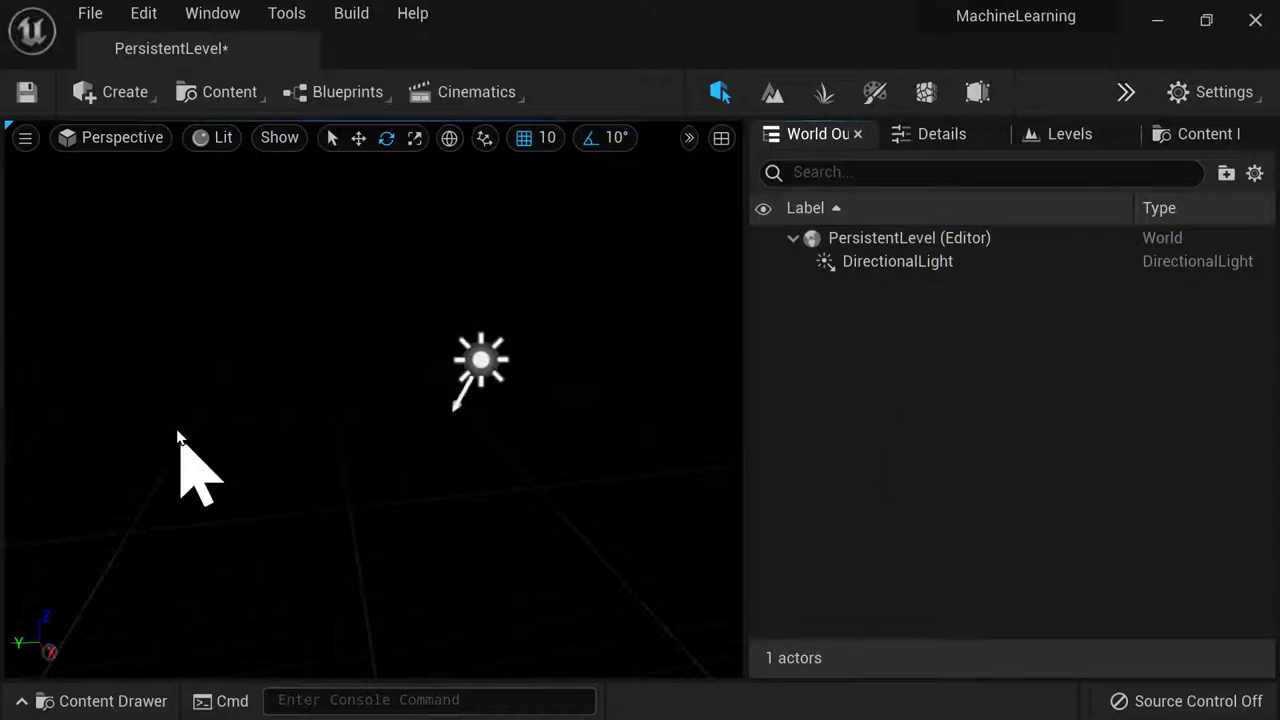
click(1036, 263)
Save the level and show the levels list with its management options.
key(ctrl+s)
click(1062, 130)
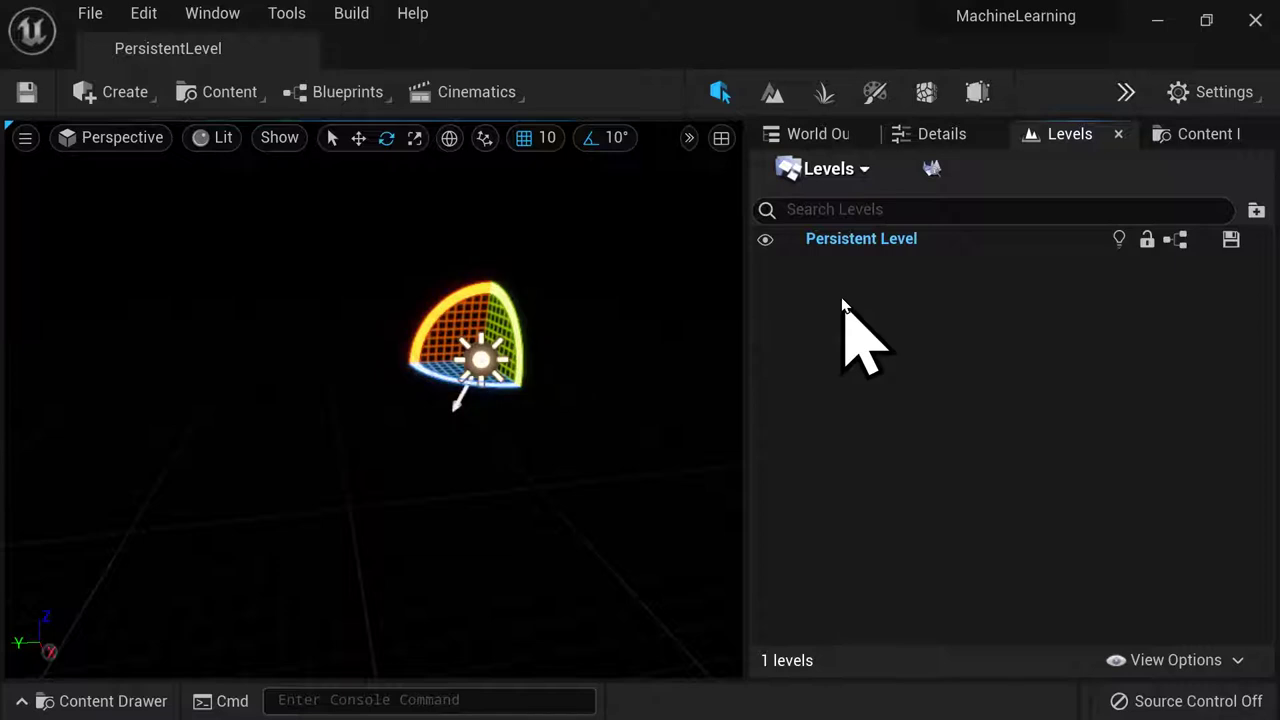
click(866, 170)
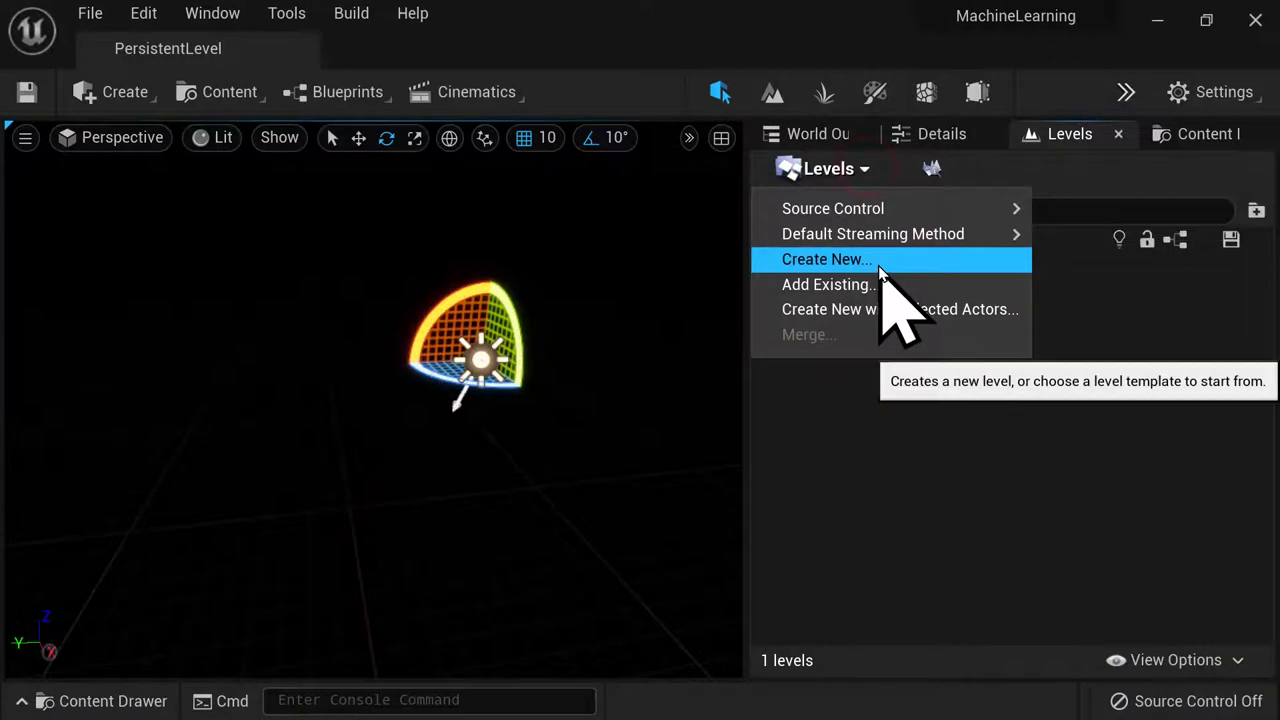
click(826, 429)
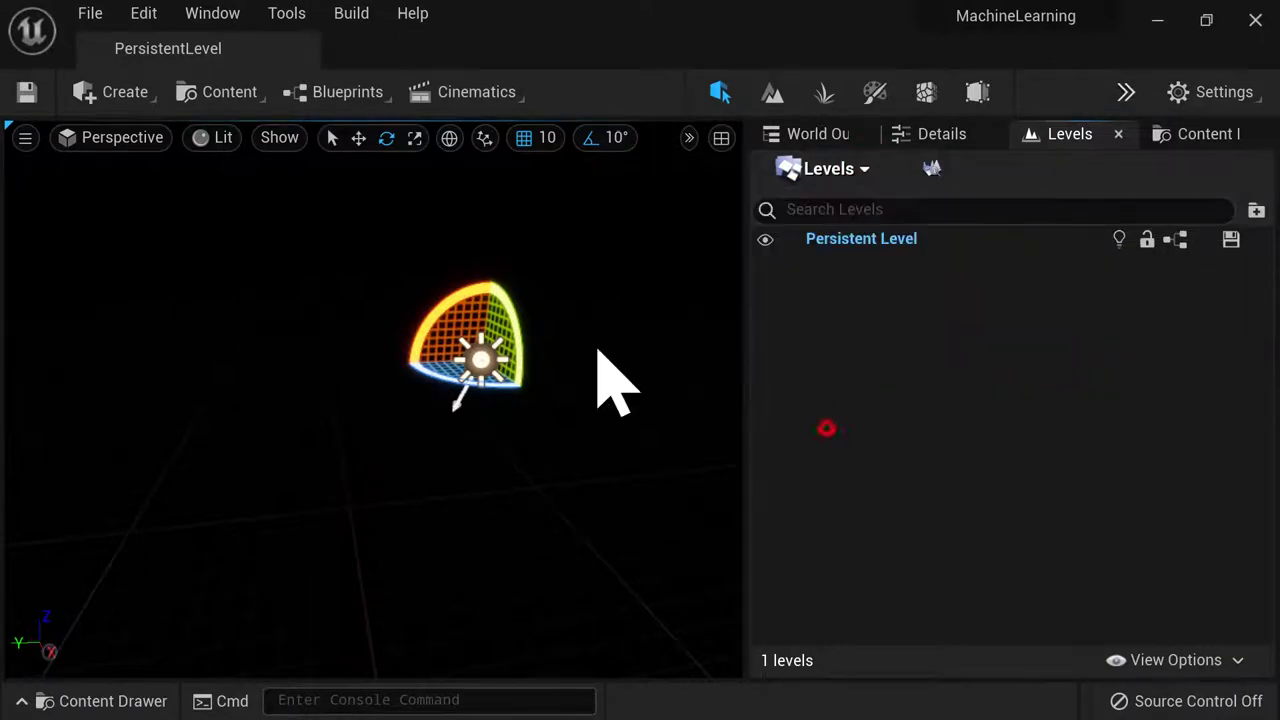
Choose Create New from the Levels panel options to start a new level.
click(100, 14)
click(800, 410)
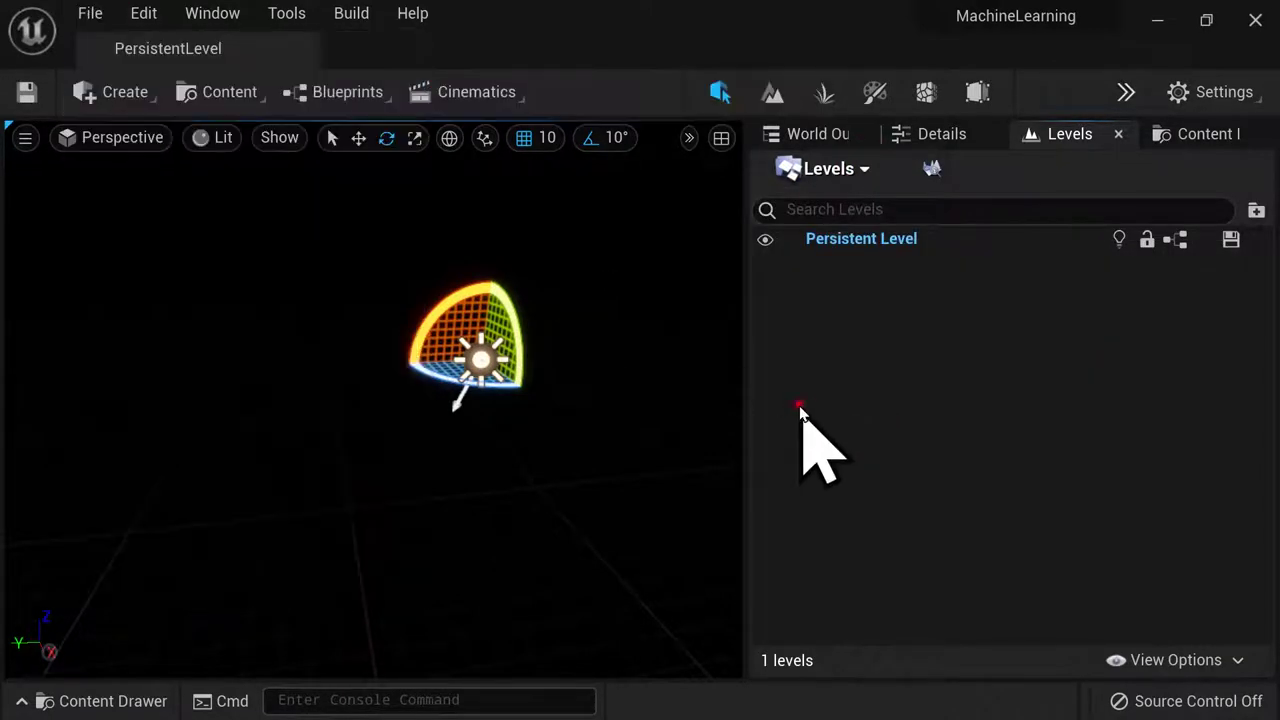
click(834, 164)
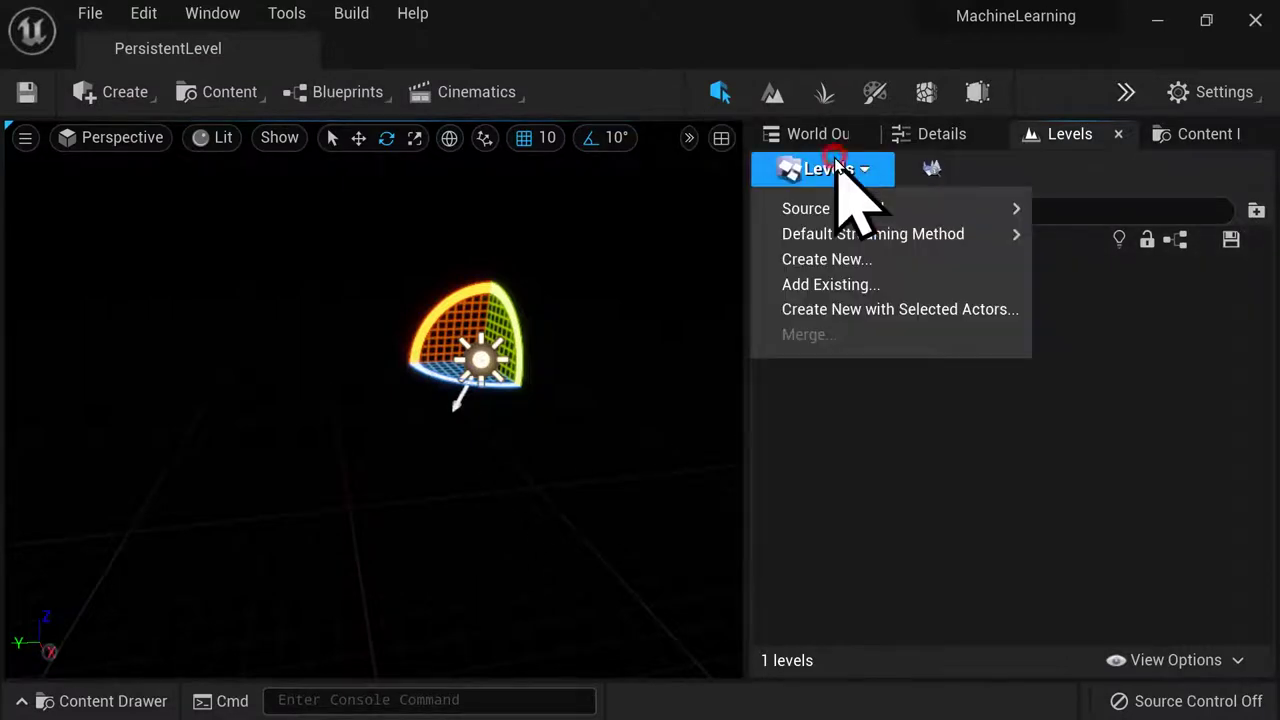
click(904, 260)
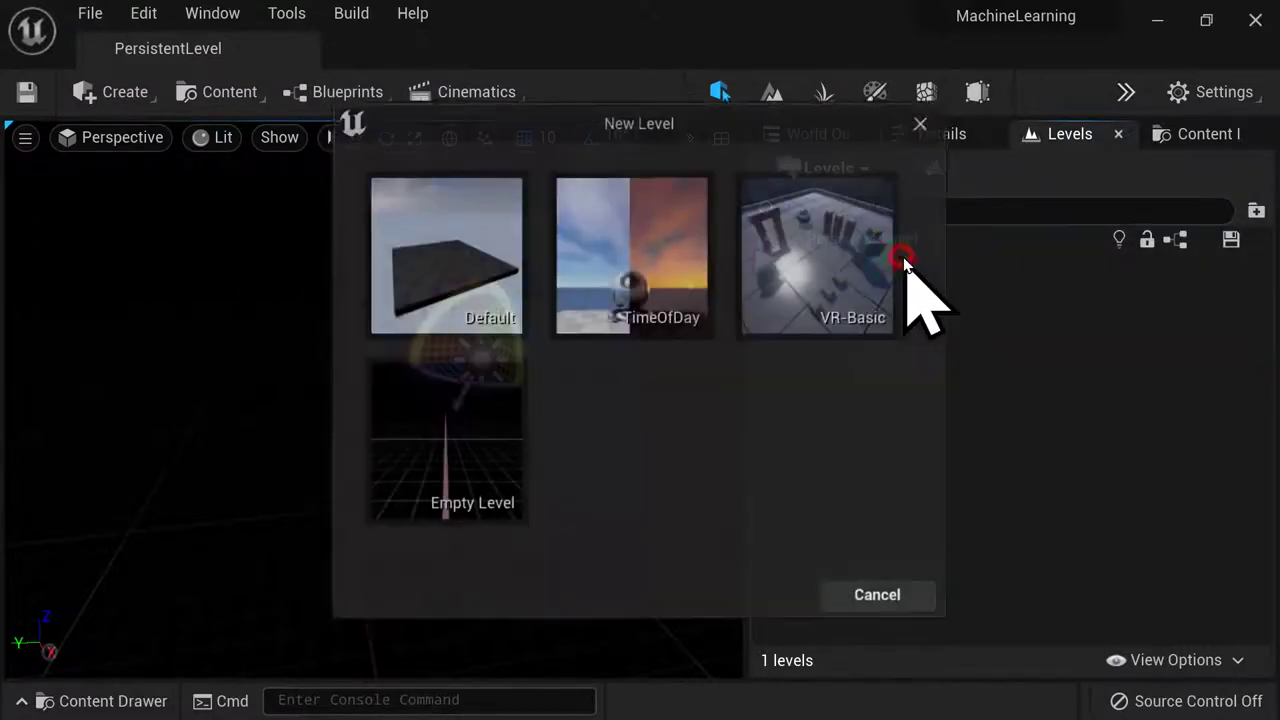
Create an empty sublevel named ProceduralLevel1 saved in ProceduralLevels/Levels.
click(408, 404)
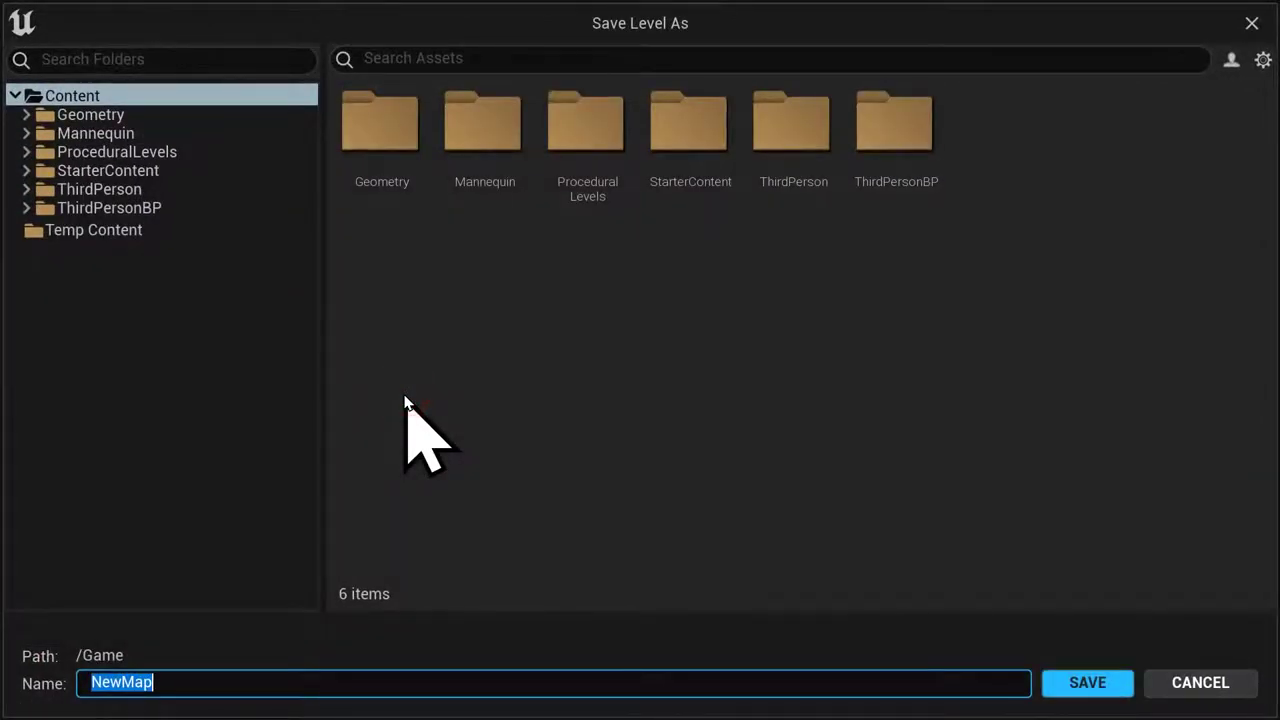
click(148, 133)
click(148, 152)
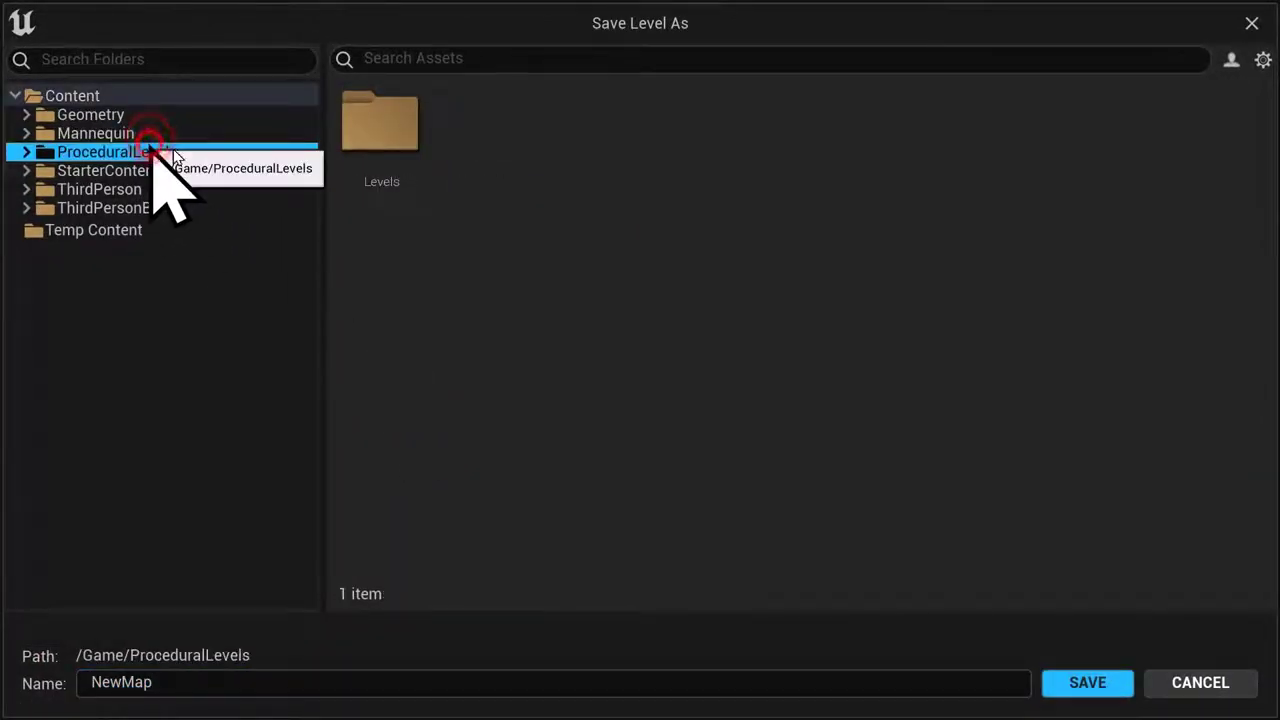
double_click(385, 137)
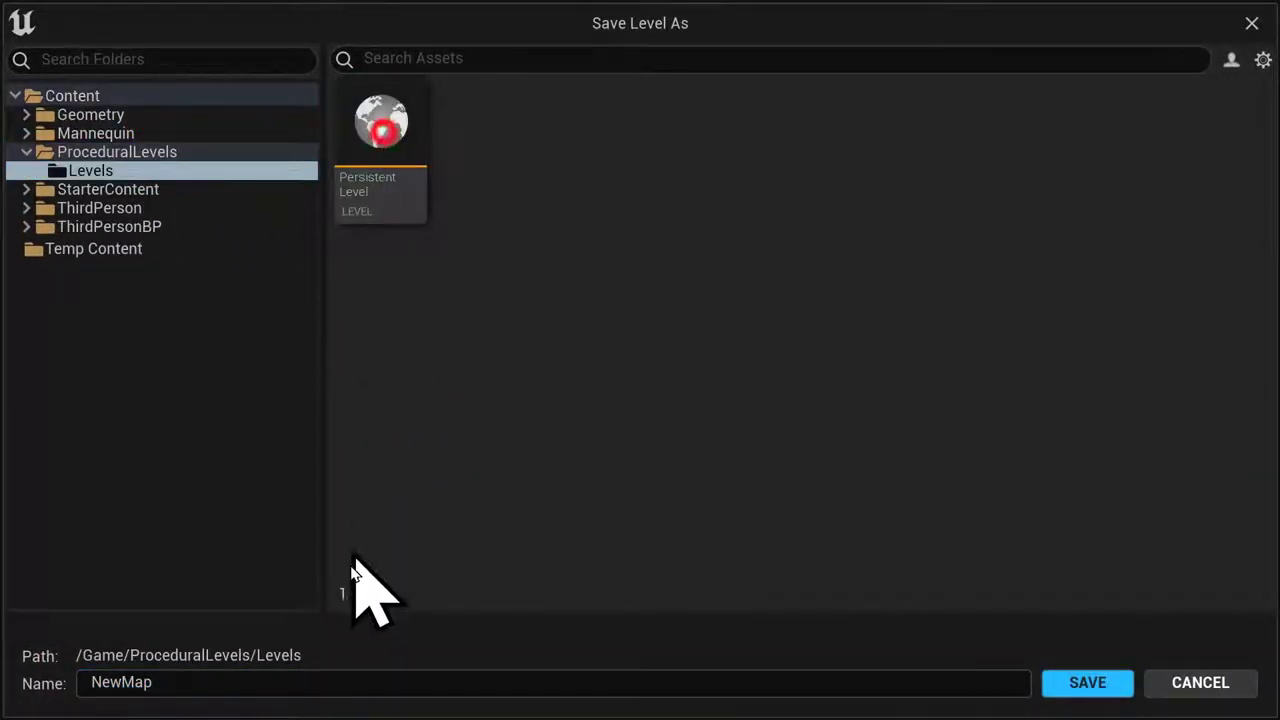
click(275, 680)
key(BackSpace)
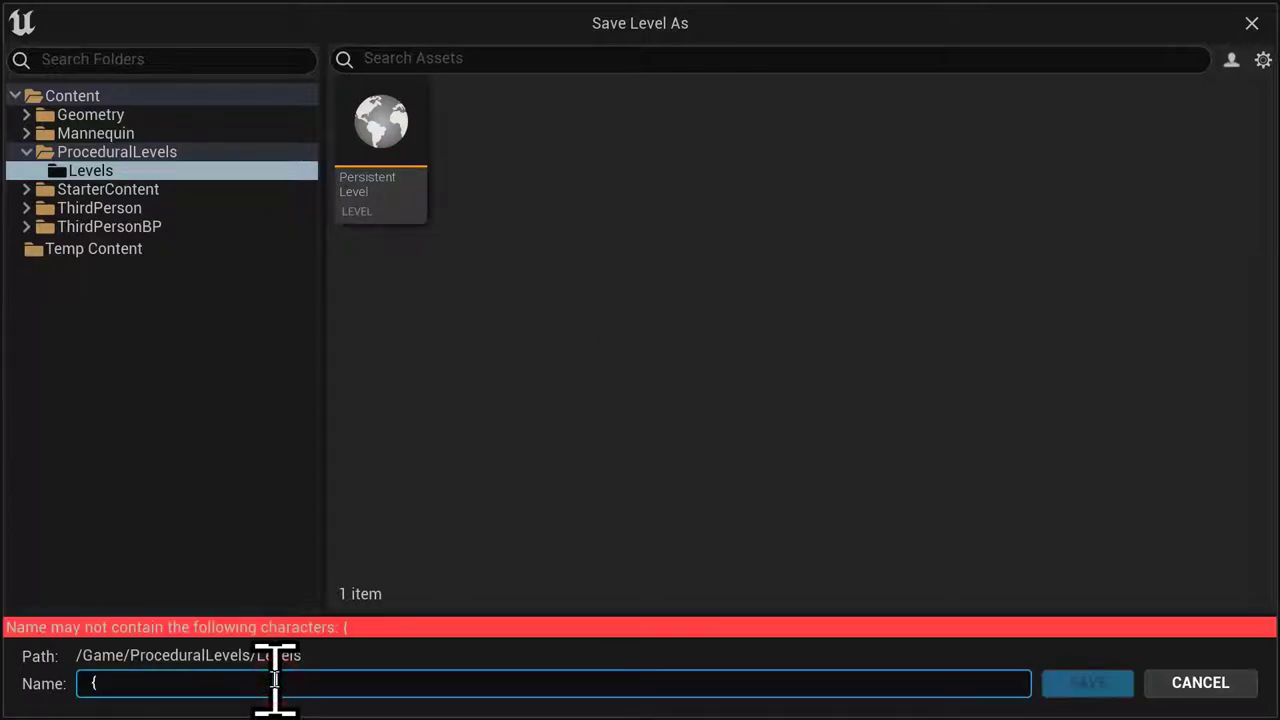
text(ProceduralLevel1)
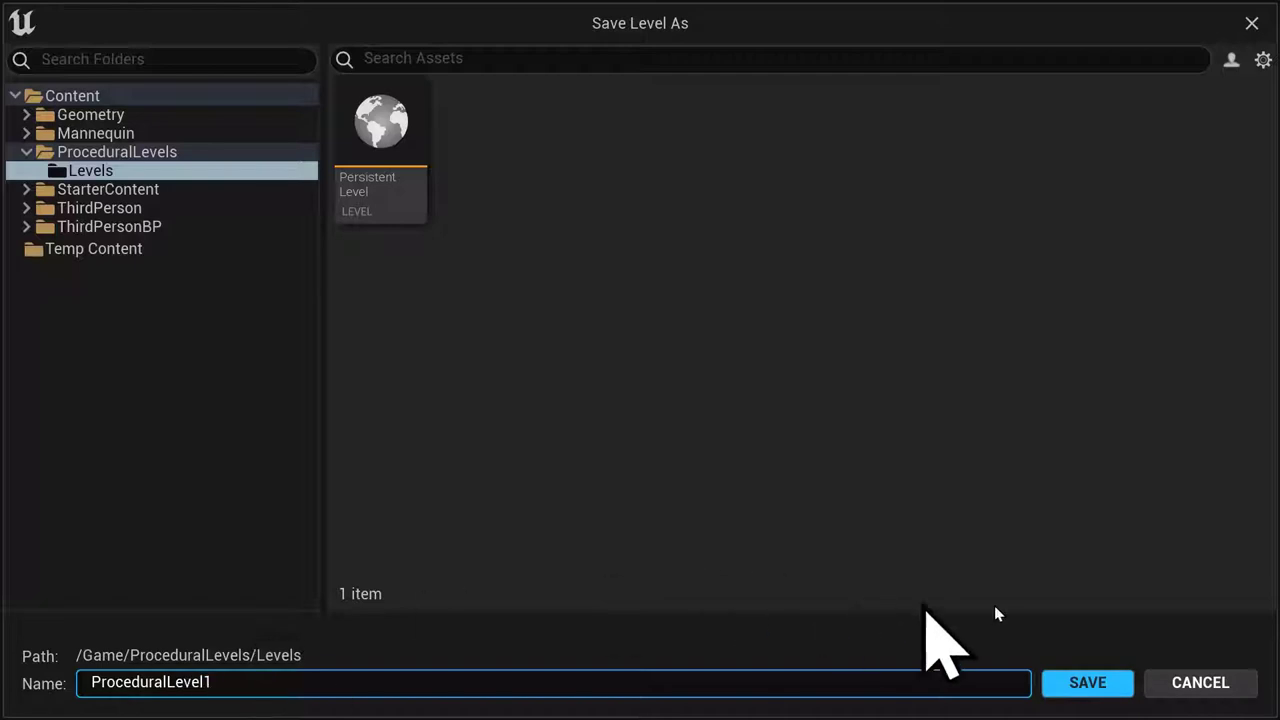
click(1082, 686)
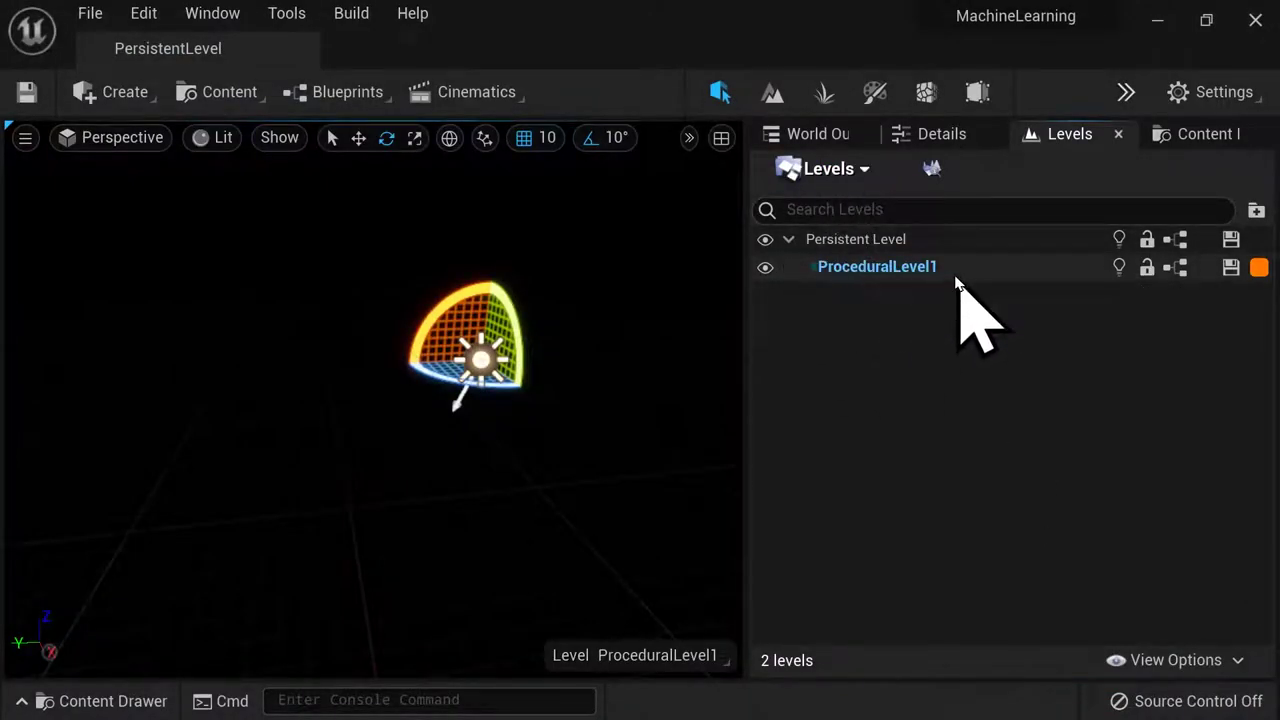
Toggle both levels' visibility off and back on, then make ProceduralLevel1 current.
click(765, 267)
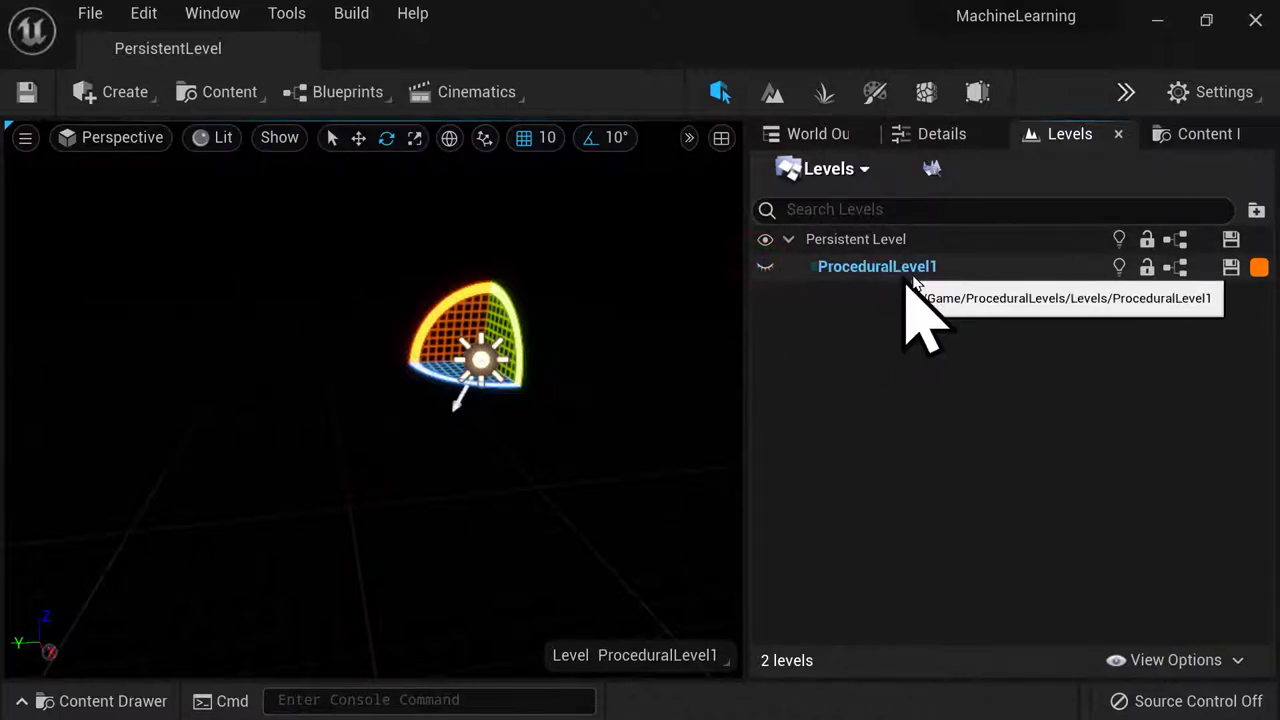
click(765, 239)
click(765, 239)
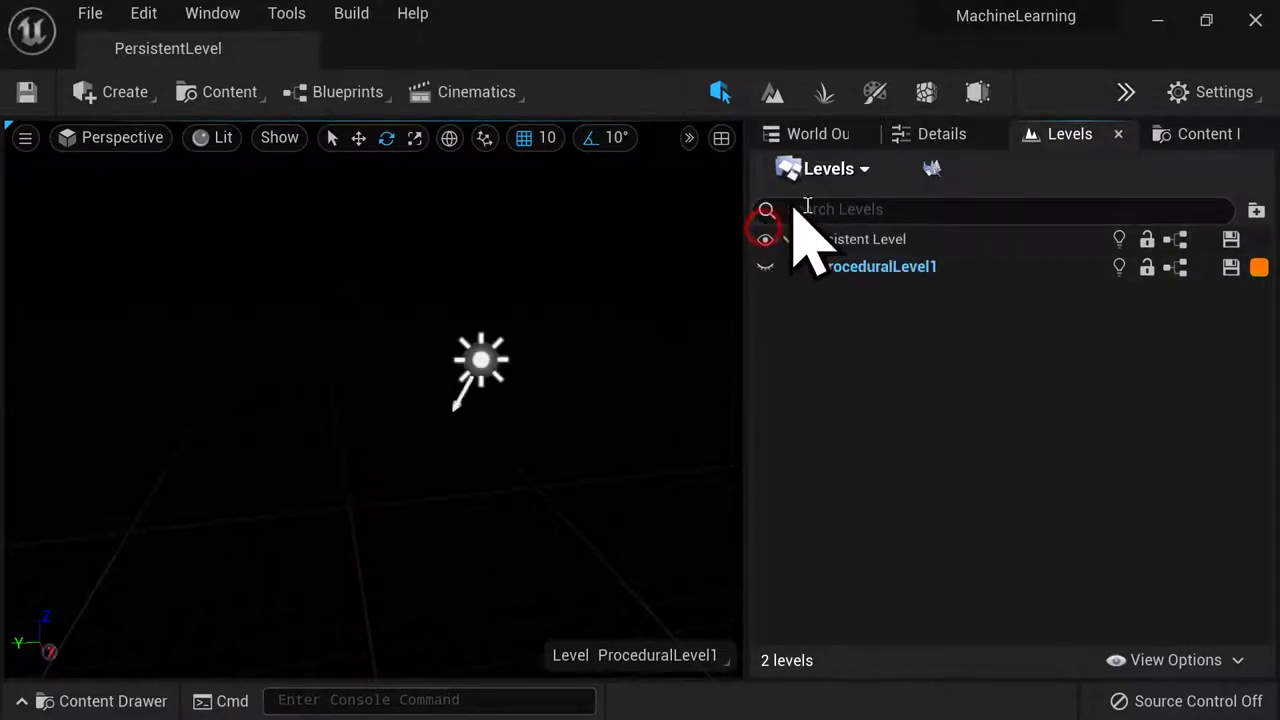
click(765, 267)
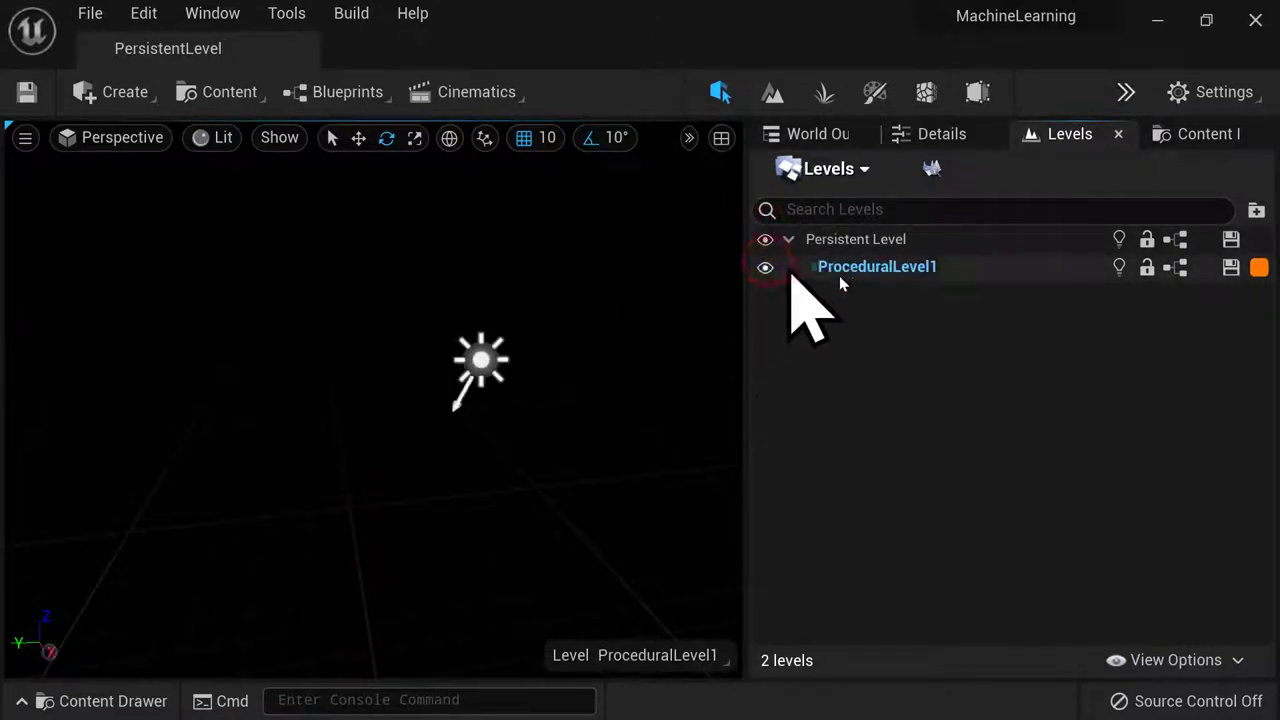
click(945, 268)
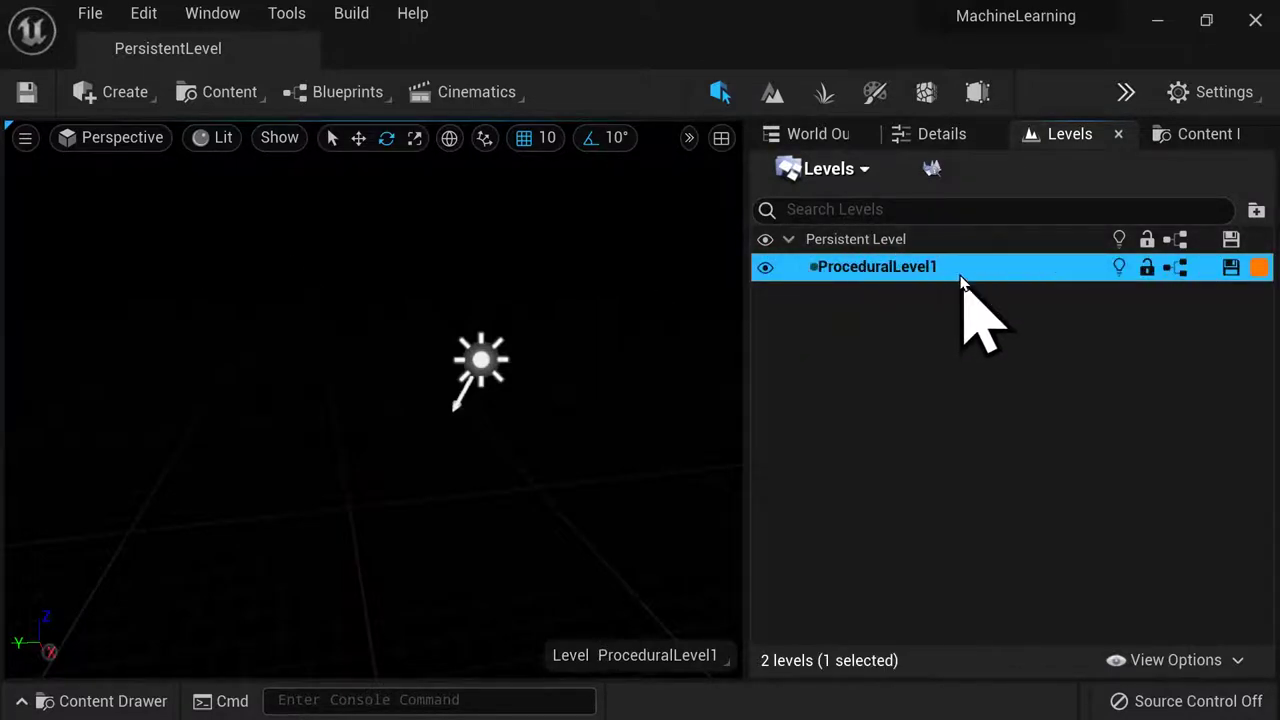
click(106, 90)
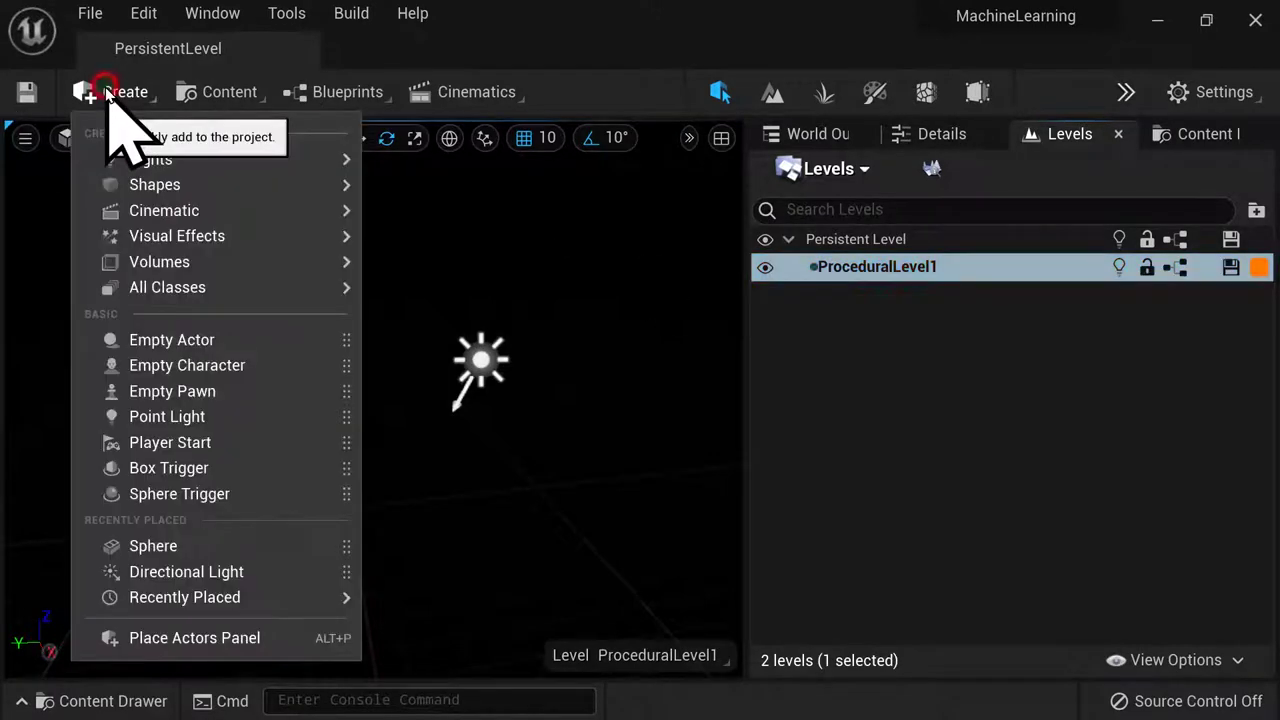
Add a cube to ProceduralLevel1 and scale it into a wide, flat slab.
mouse_move(252, 190)
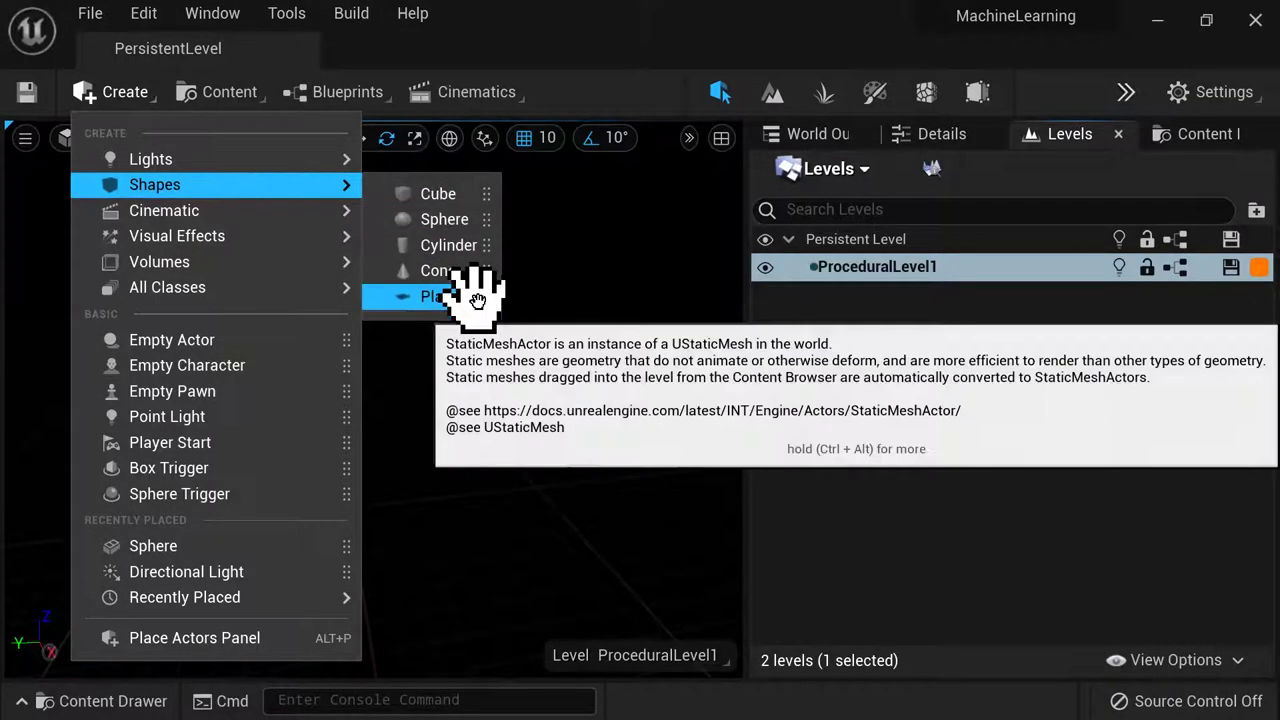
click(467, 200)
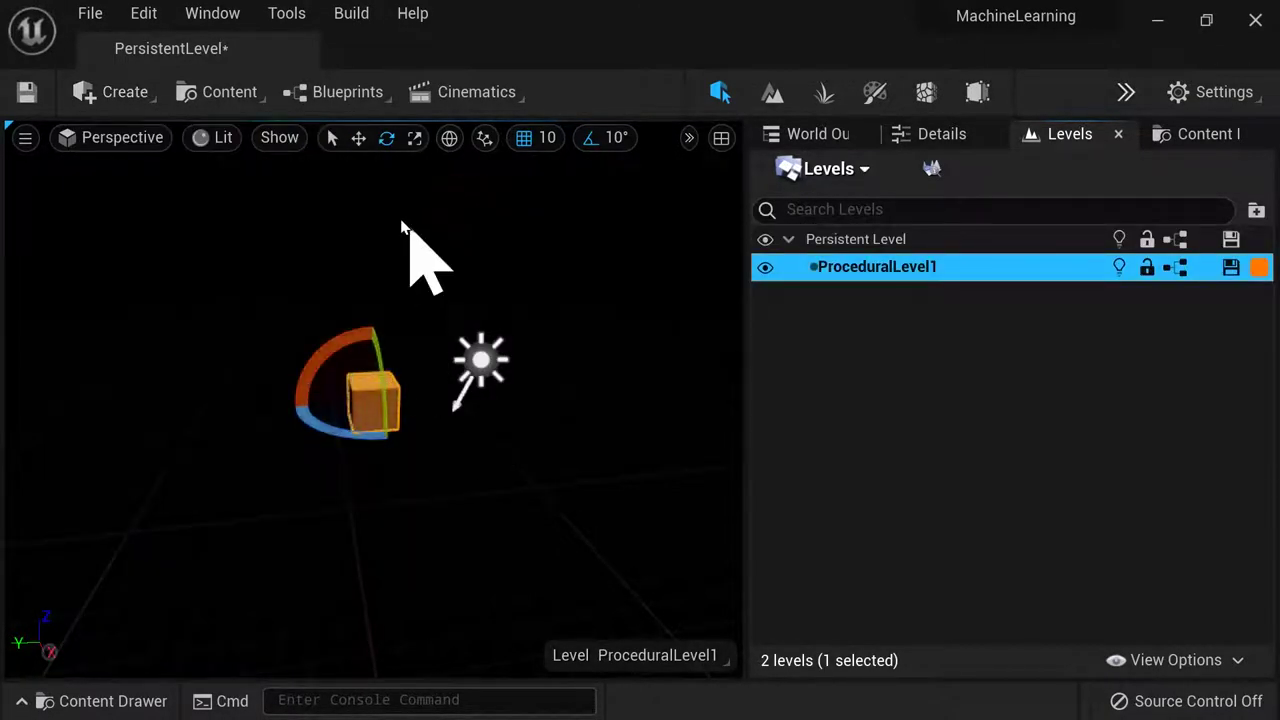
click(358, 137)
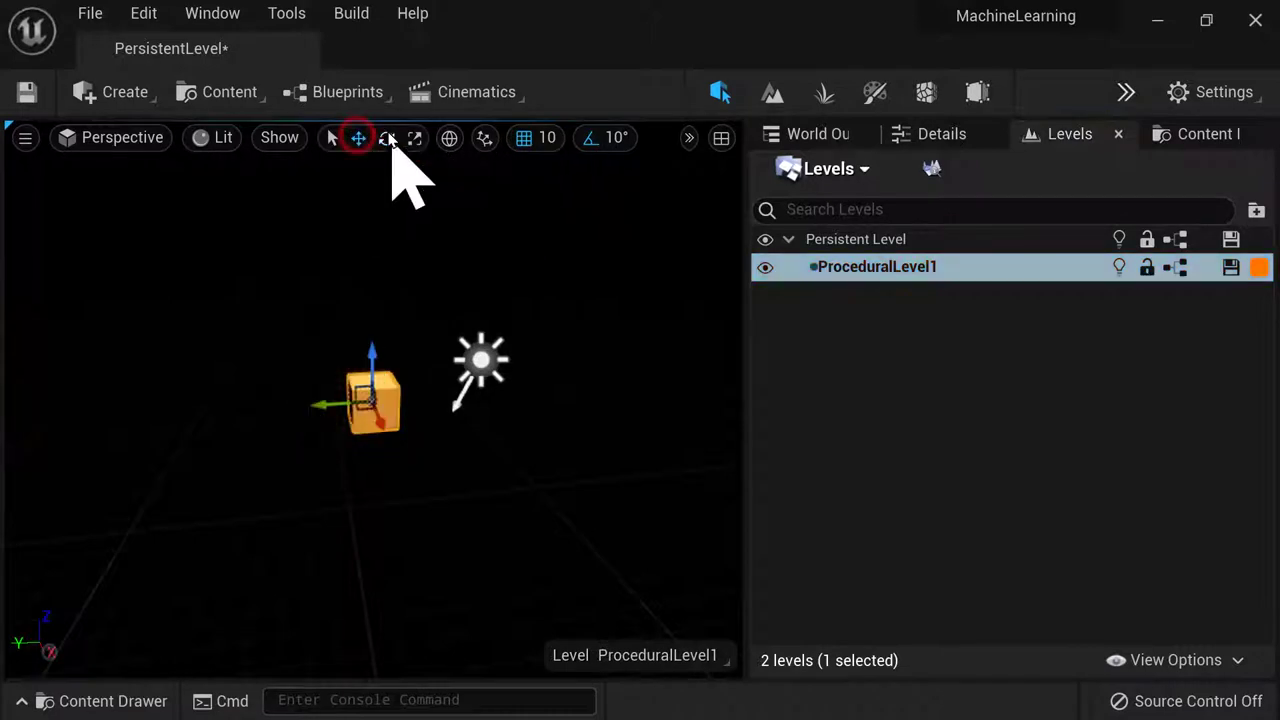
click(410, 137)
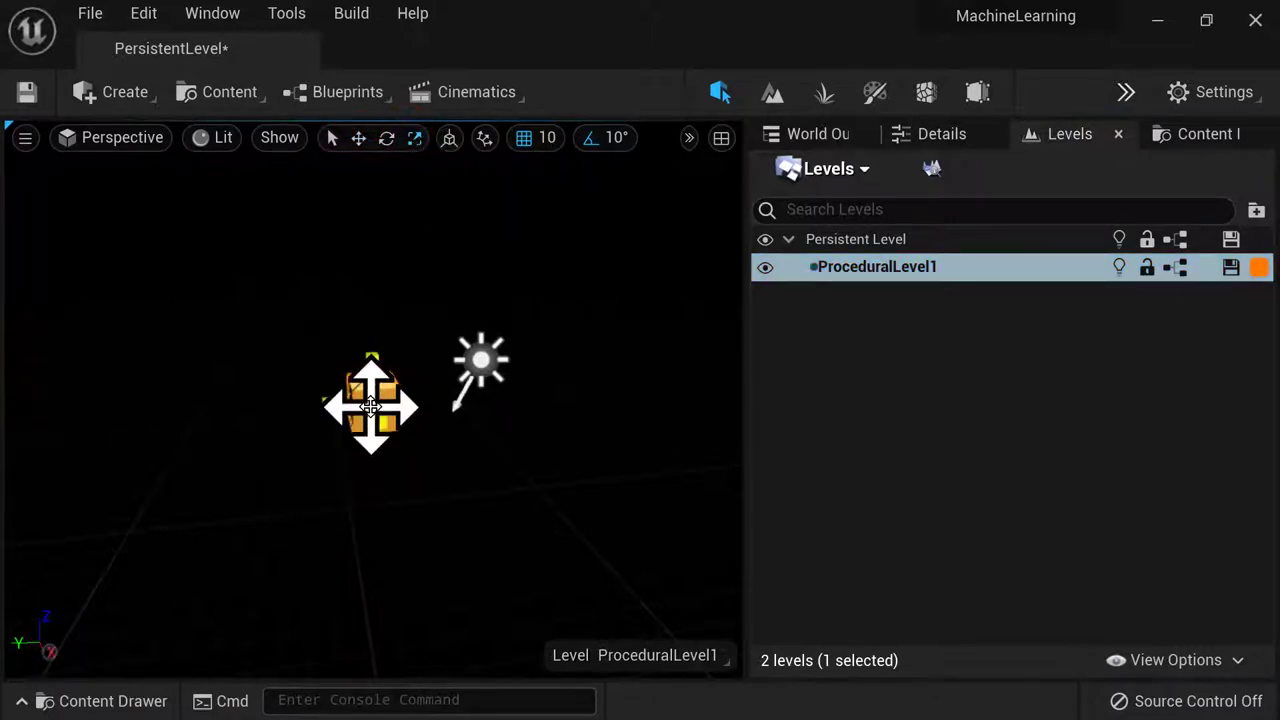
drag(380, 422, 260, 405)
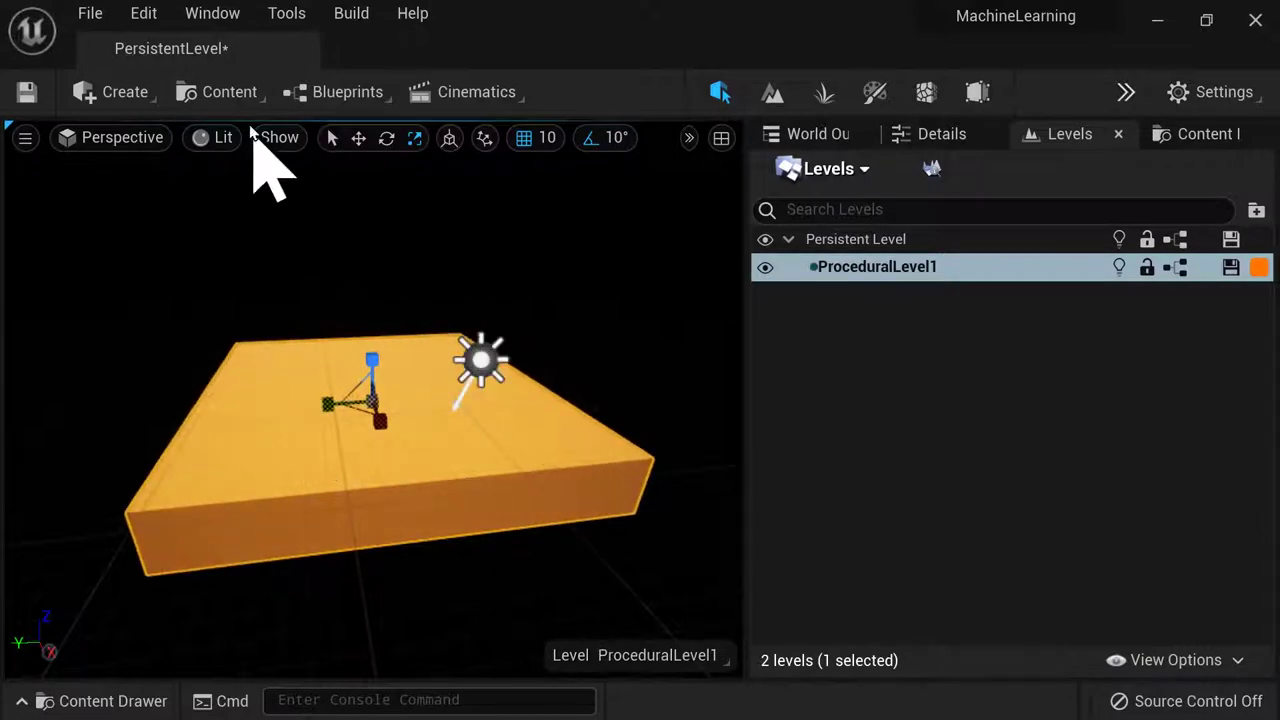
click(64, 137)
Try the cinematic viewport layout, then return the viewport to its default layout.
click(194, 428)
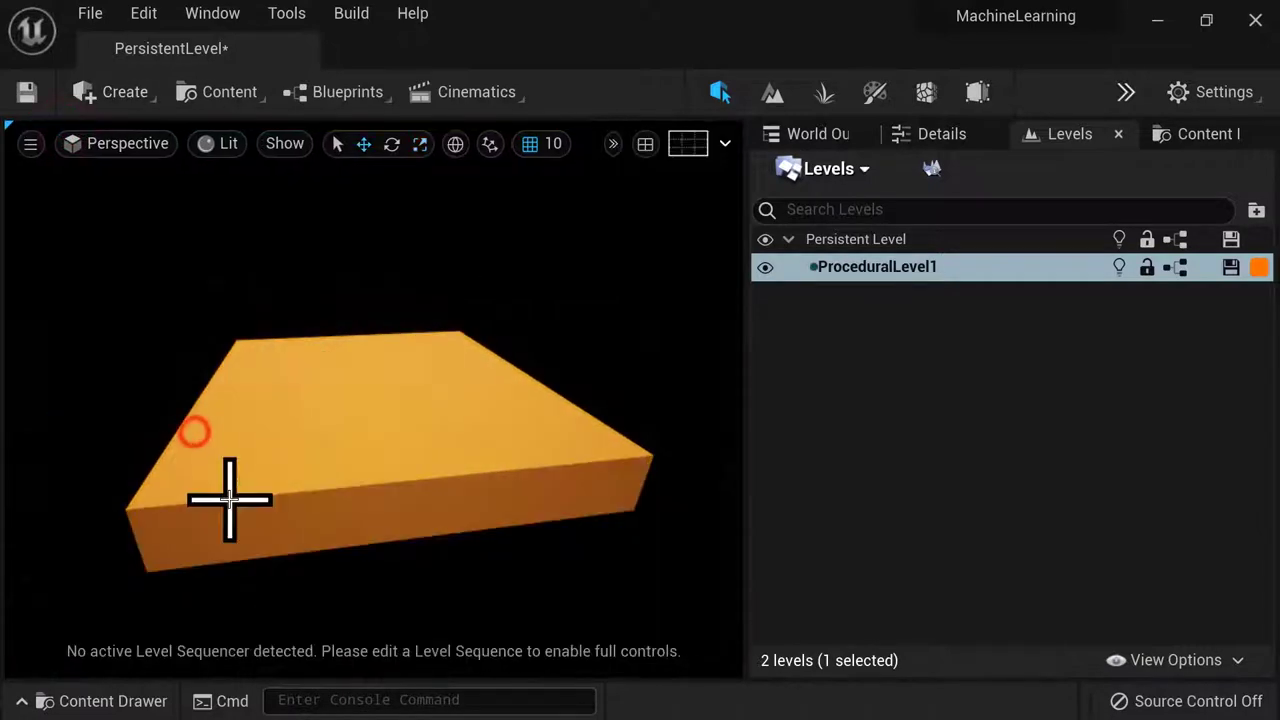
click(112, 143)
click(171, 406)
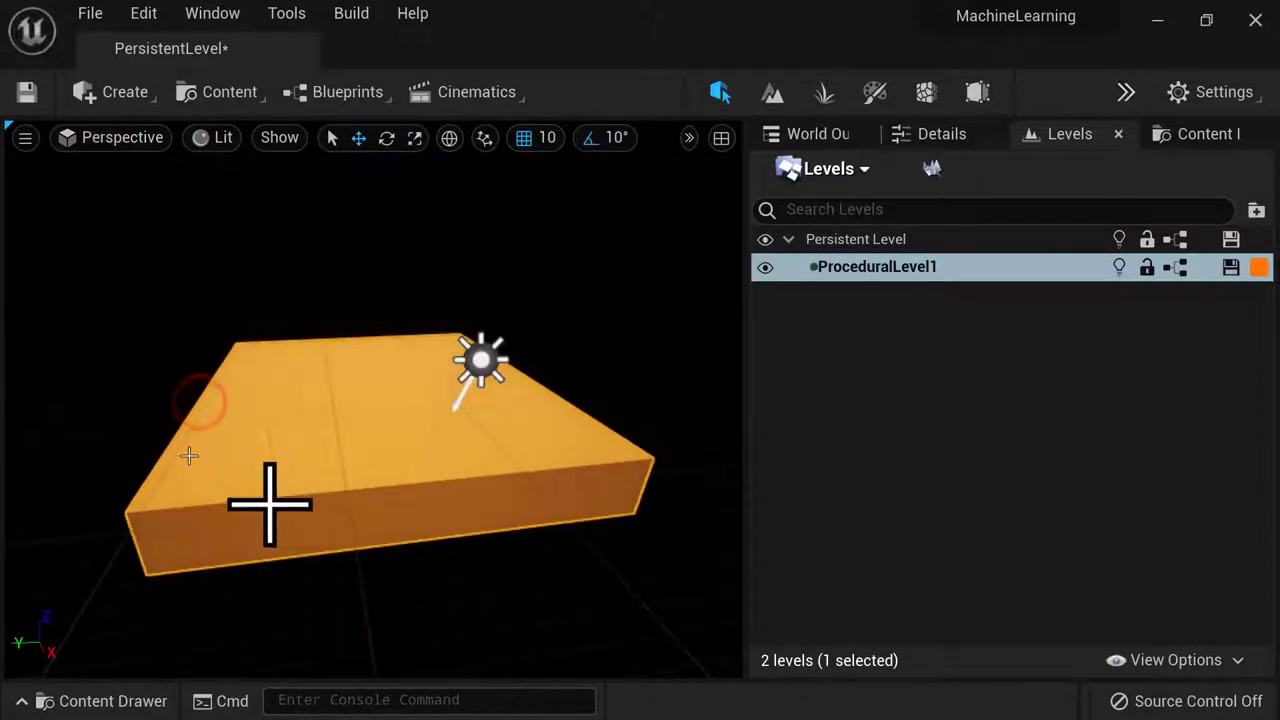
click(124, 137)
click(195, 428)
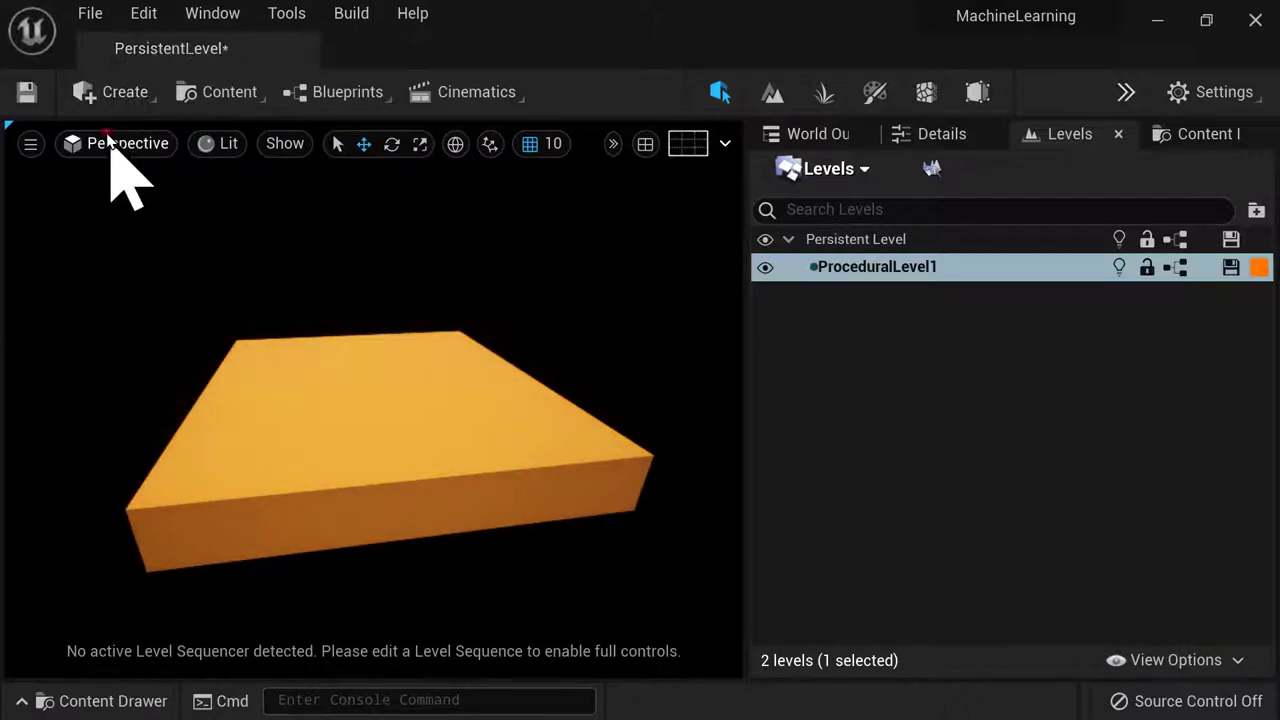
click(112, 143)
click(175, 406)
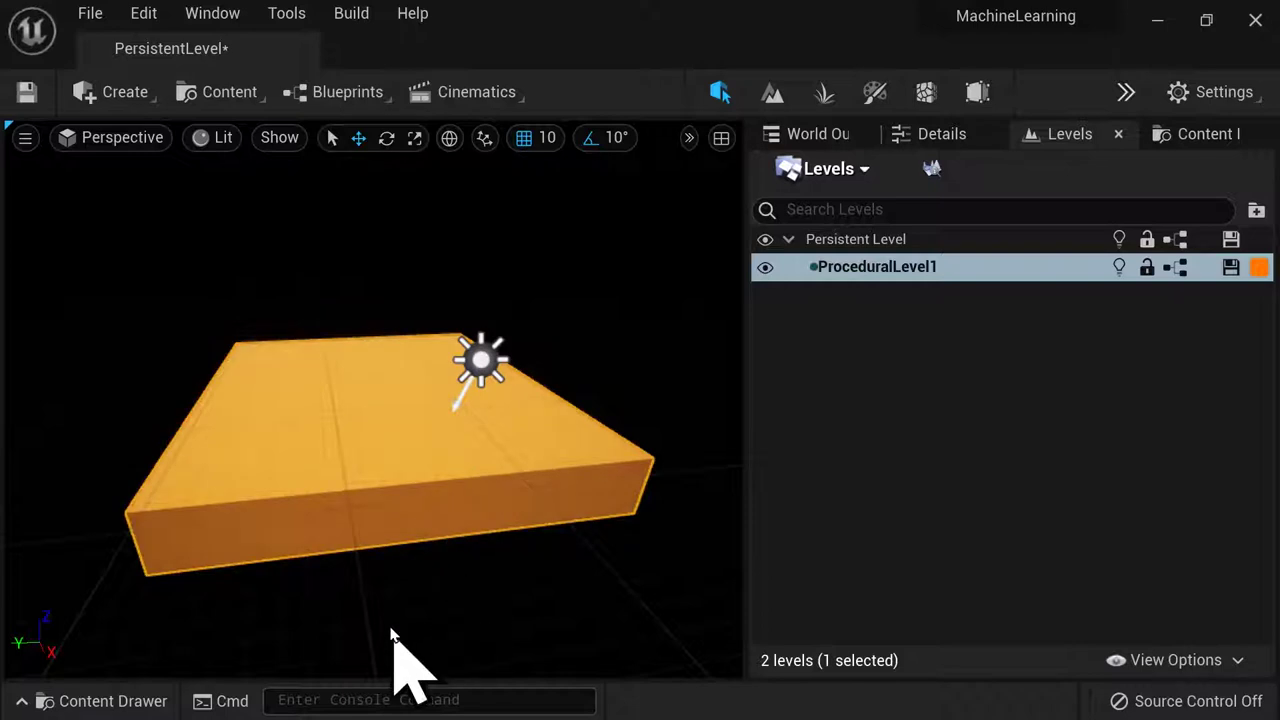
Scale the box down along Z into a thin slab and save the level with Ctrl+S.
click(350, 503)
click(386, 137)
click(415, 137)
drag(372, 362, 372, 385)
key(ctrl+s)
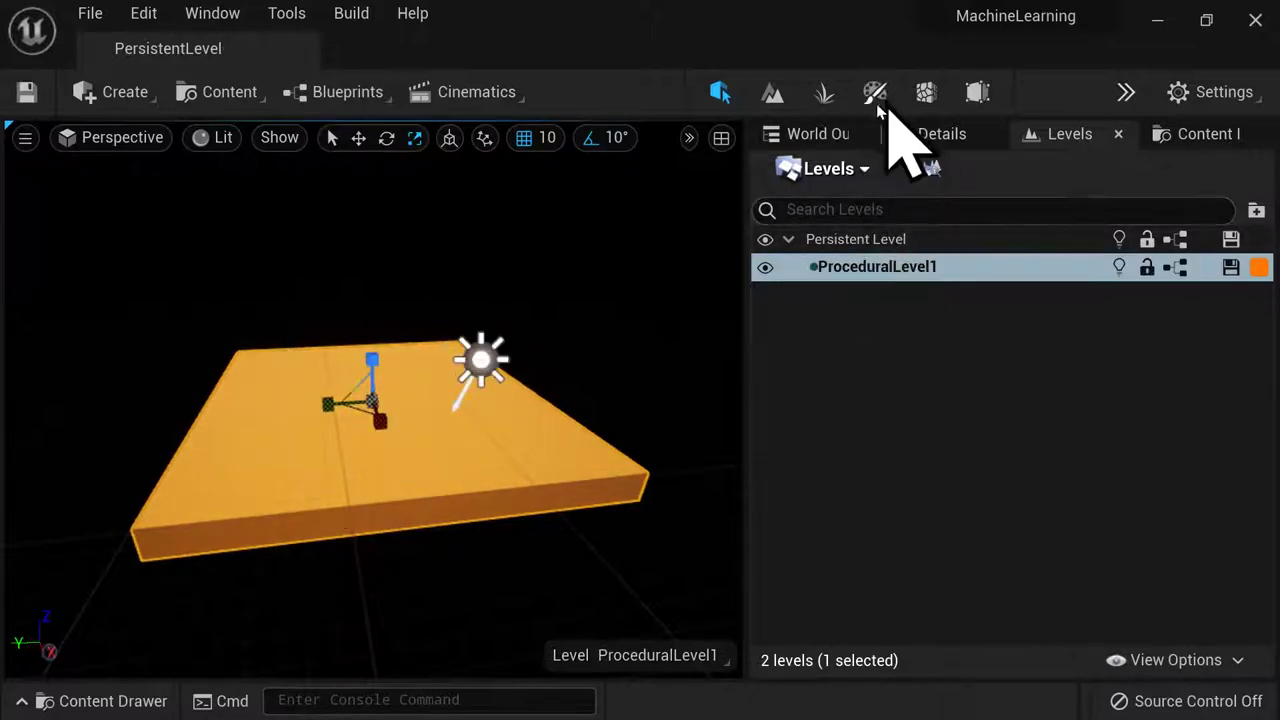
Hide DirectionalLight via its eye icon in the World Outliner, then select it.
click(822, 136)
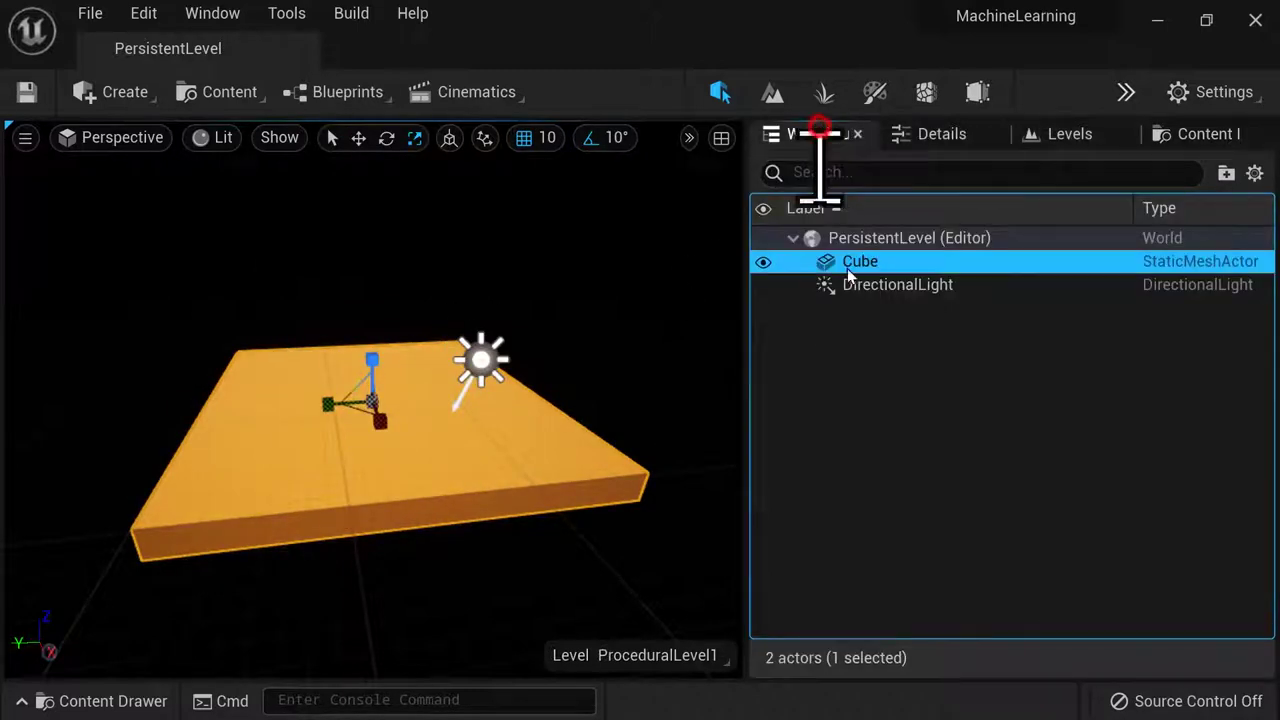
click(765, 286)
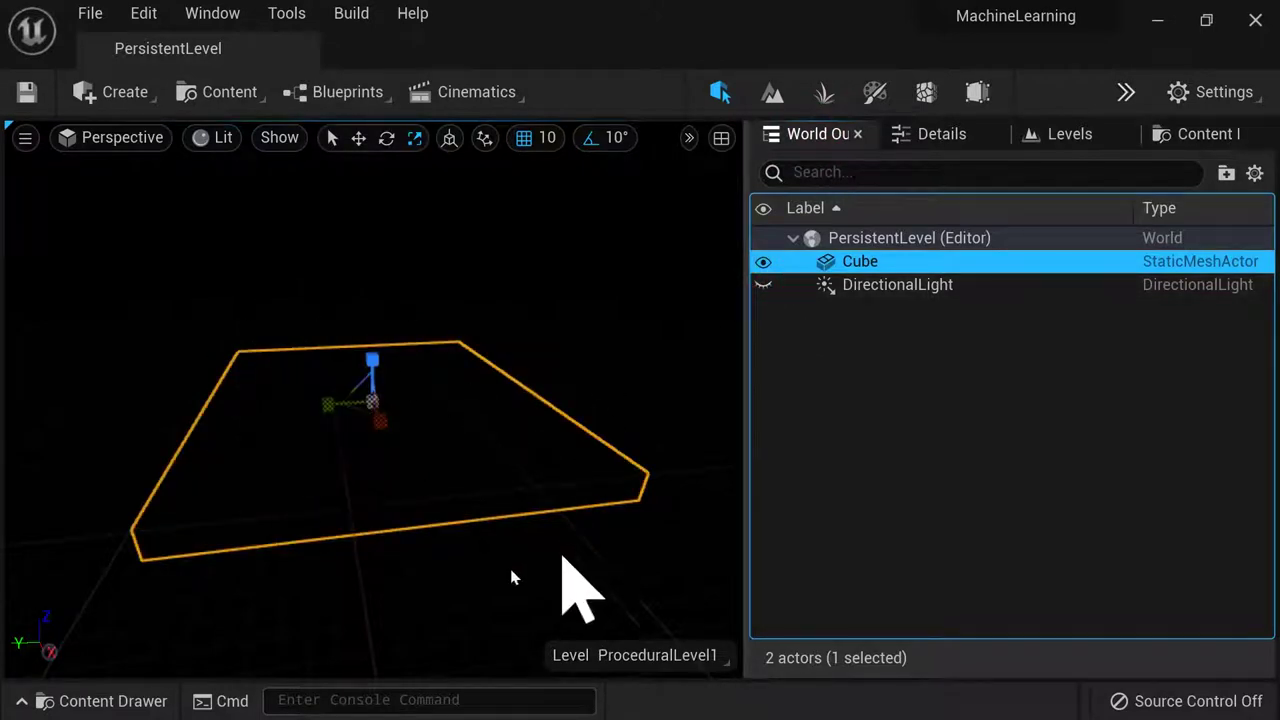
click(770, 286)
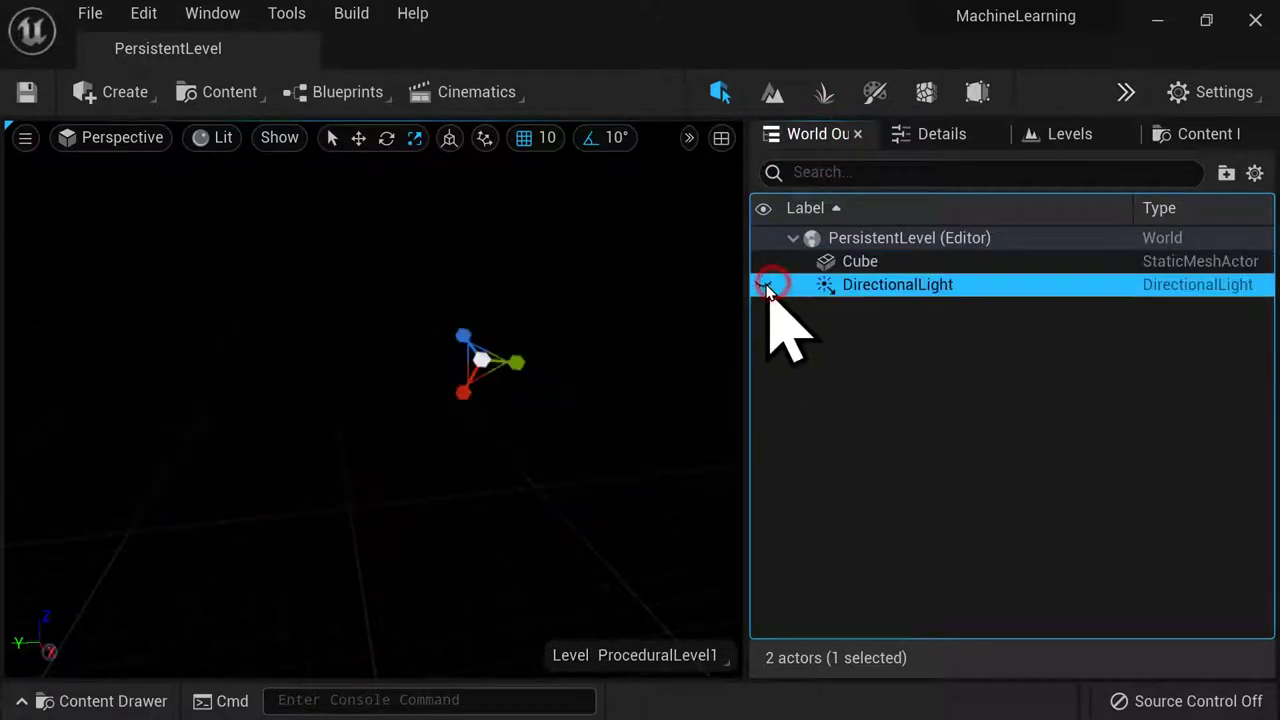